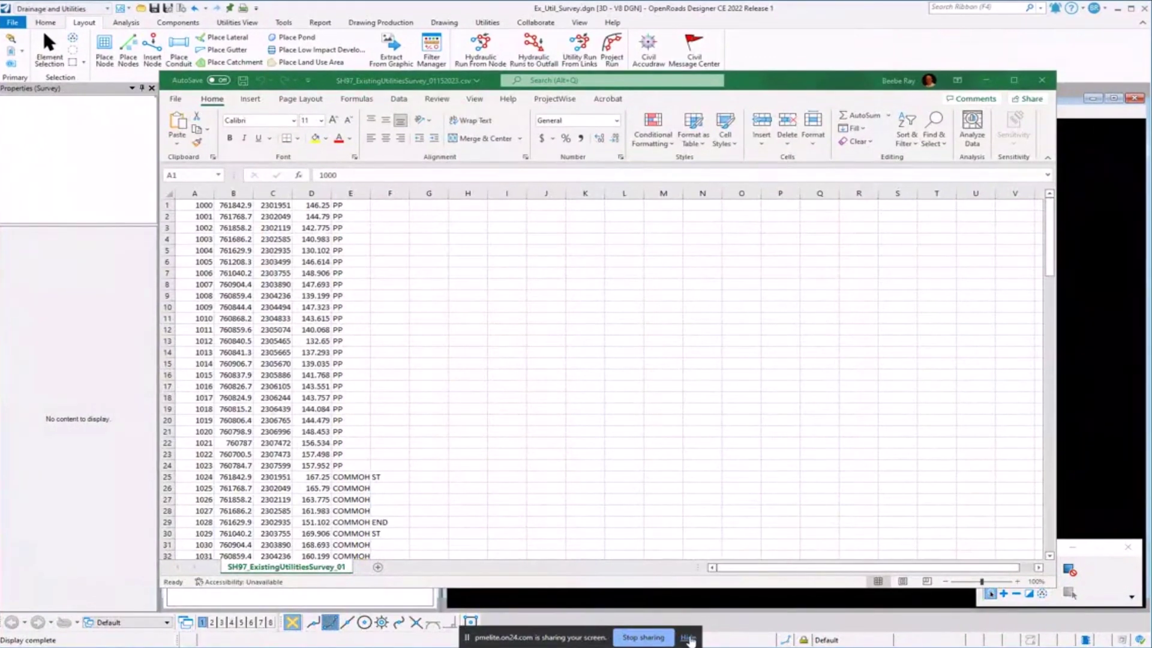
# Scroll through the survey CSV spreadsheet in Excel to review its point rows
pyautogui.click(687, 638)
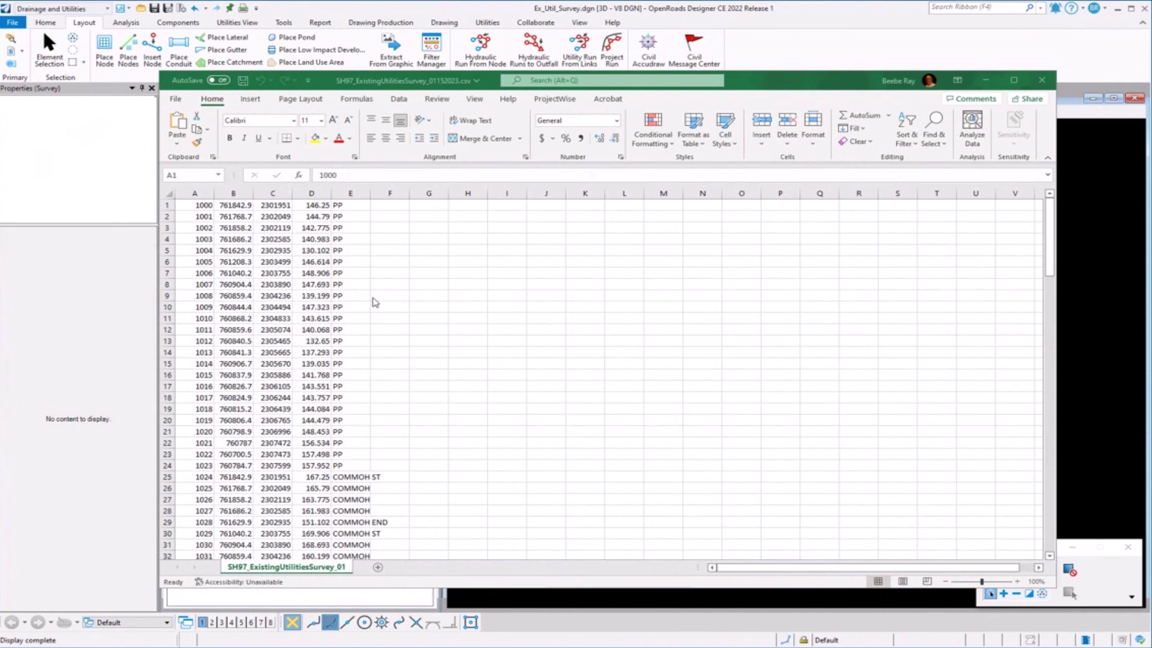
pyautogui.scroll(-4, 375, 302)
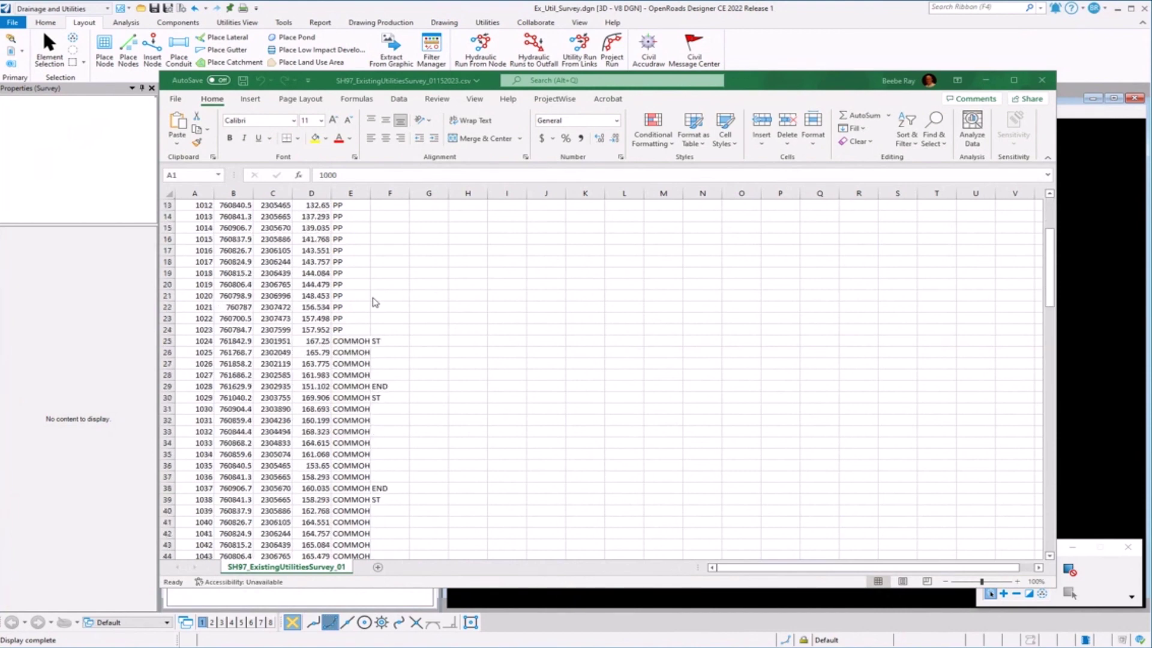
pyautogui.scroll(-3, 375, 301)
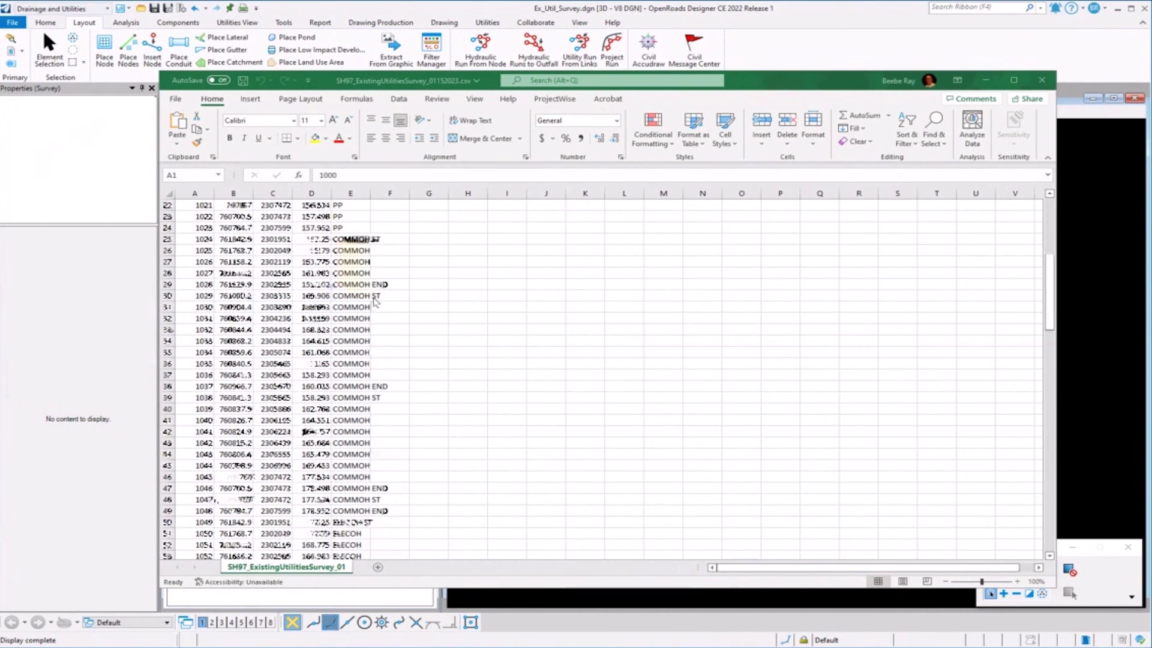
pyautogui.scroll(-1, 375, 301)
pyautogui.scroll(-1, 375, 302)
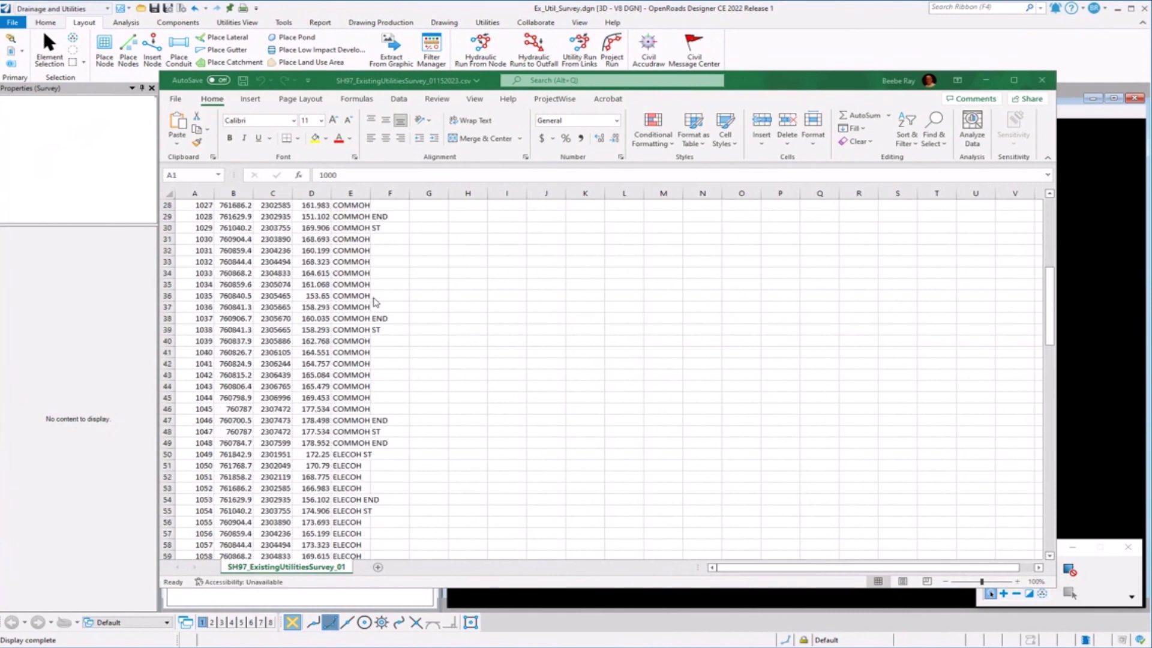
pyautogui.scroll(-1, 375, 302)
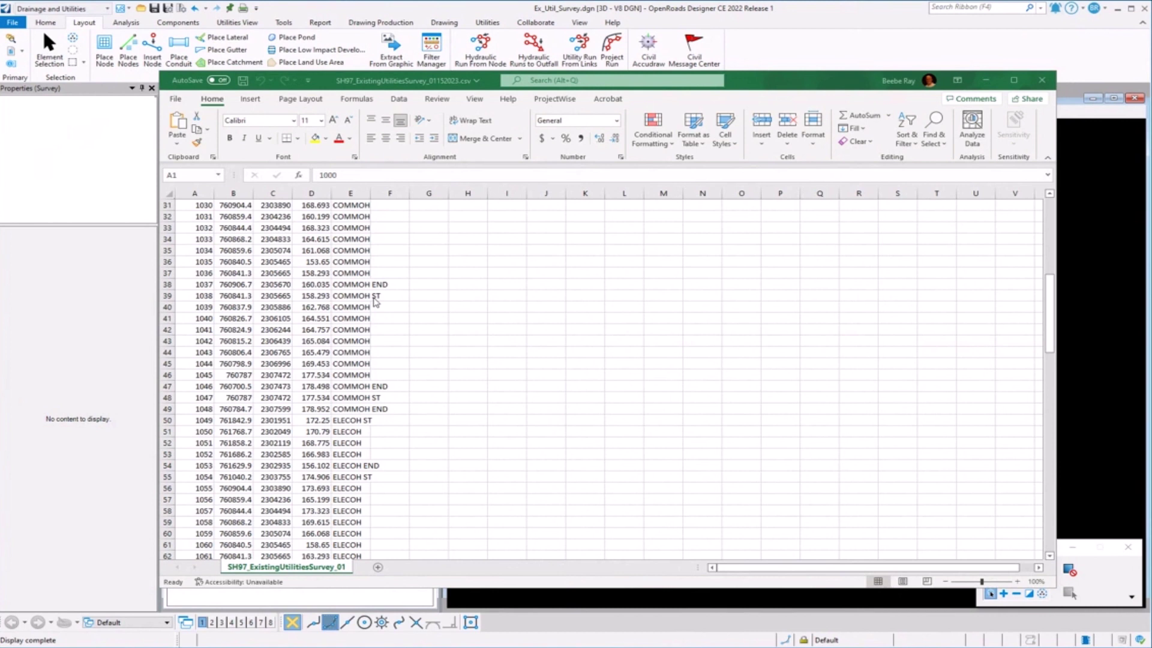
pyautogui.scroll(-1, 375, 302)
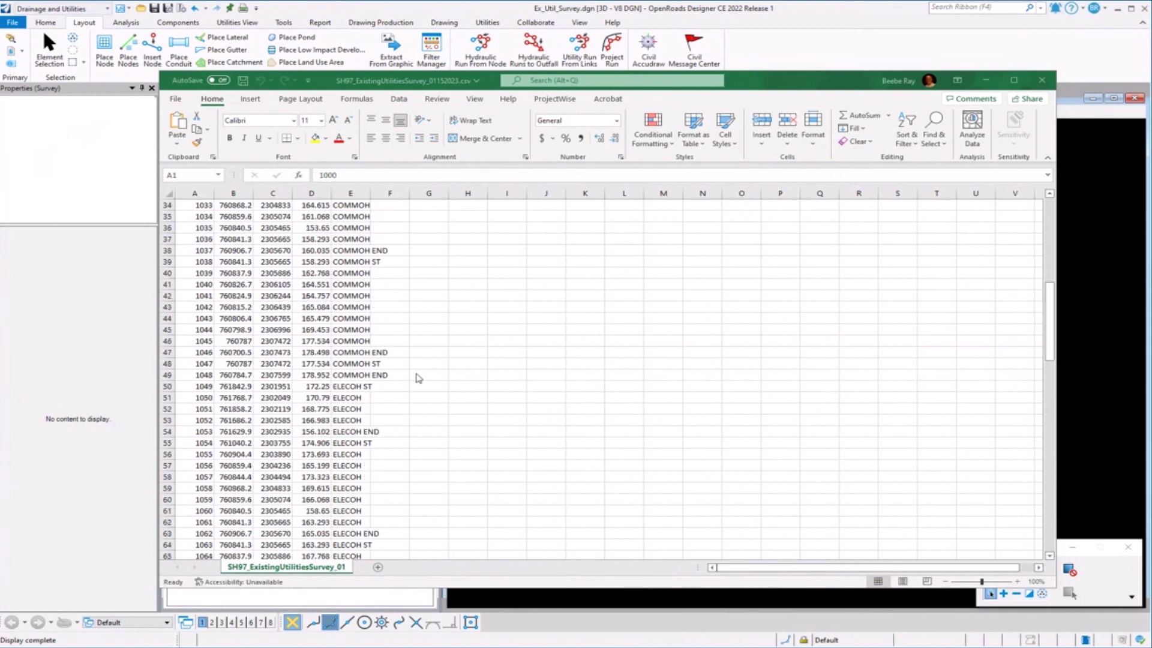
pyautogui.scroll(-3, 421, 391)
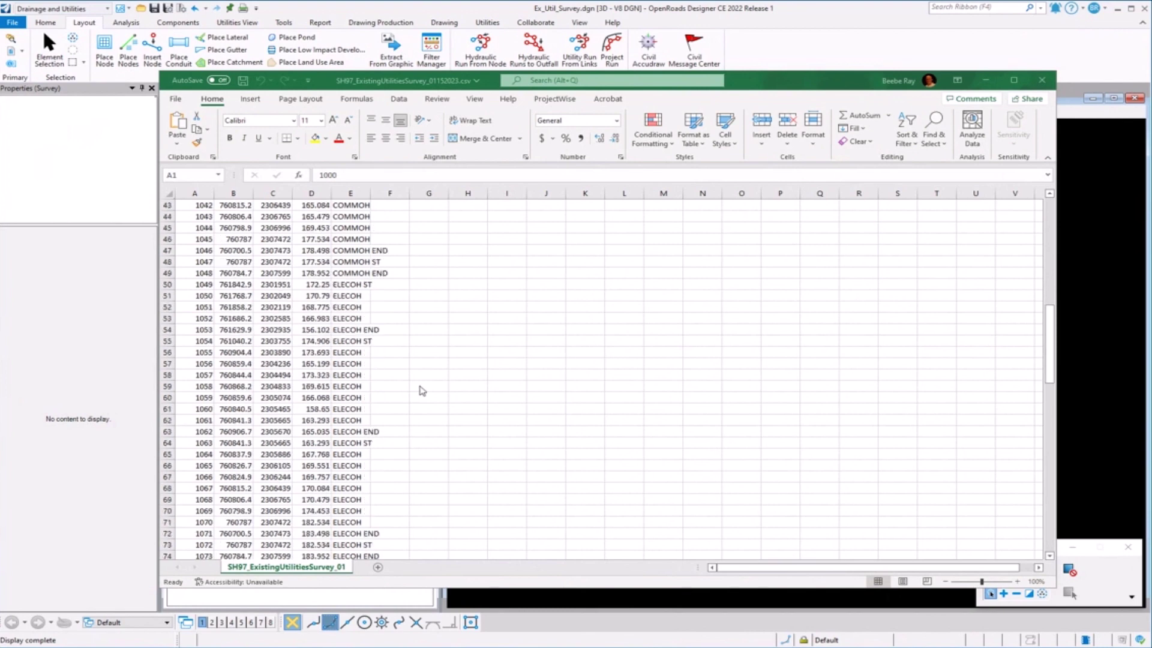
pyautogui.scroll(-4, 421, 390)
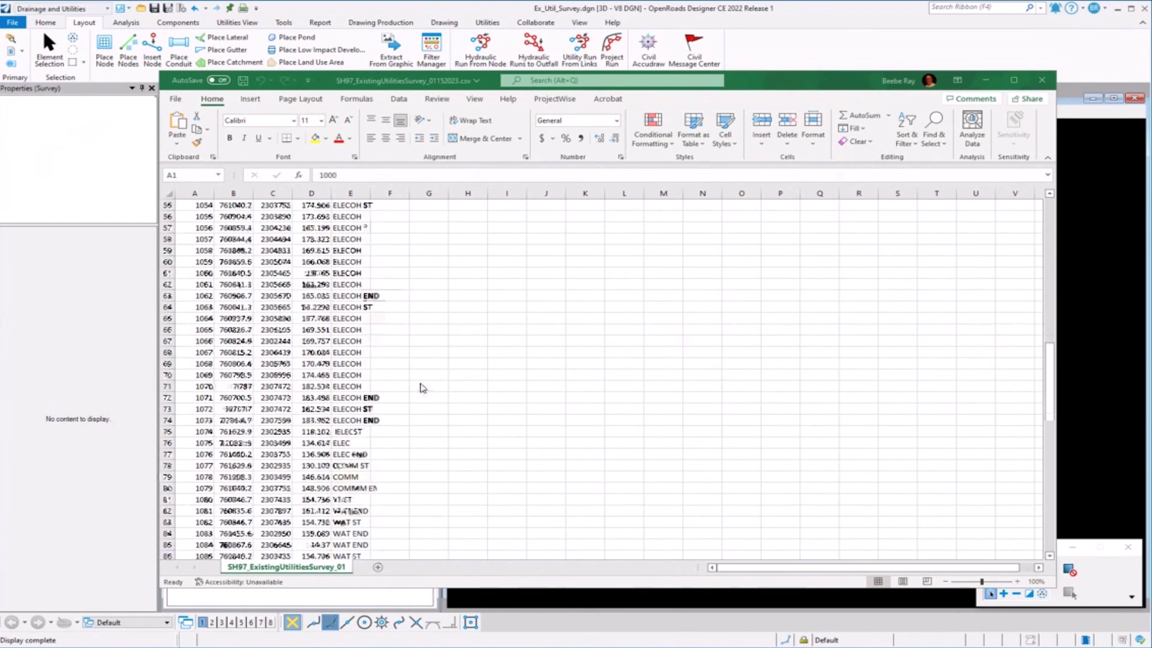
pyautogui.scroll(-1, 422, 388)
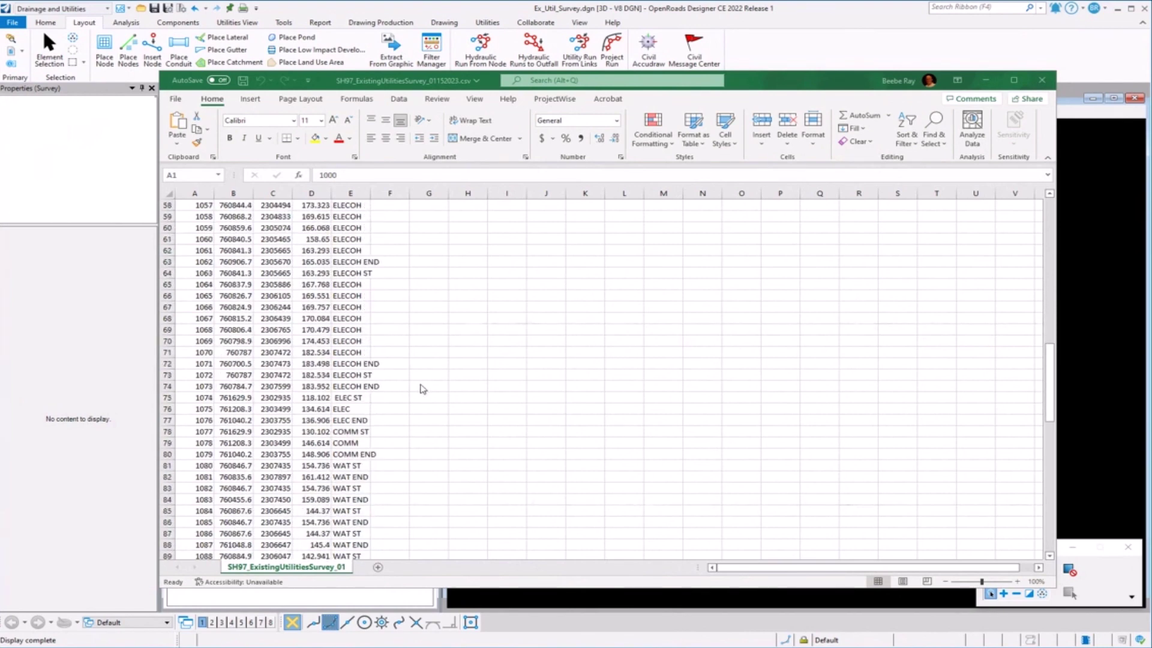
pyautogui.scroll(-2, 421, 388)
pyautogui.scroll(2, 421, 388)
pyautogui.scroll(4, 423, 388)
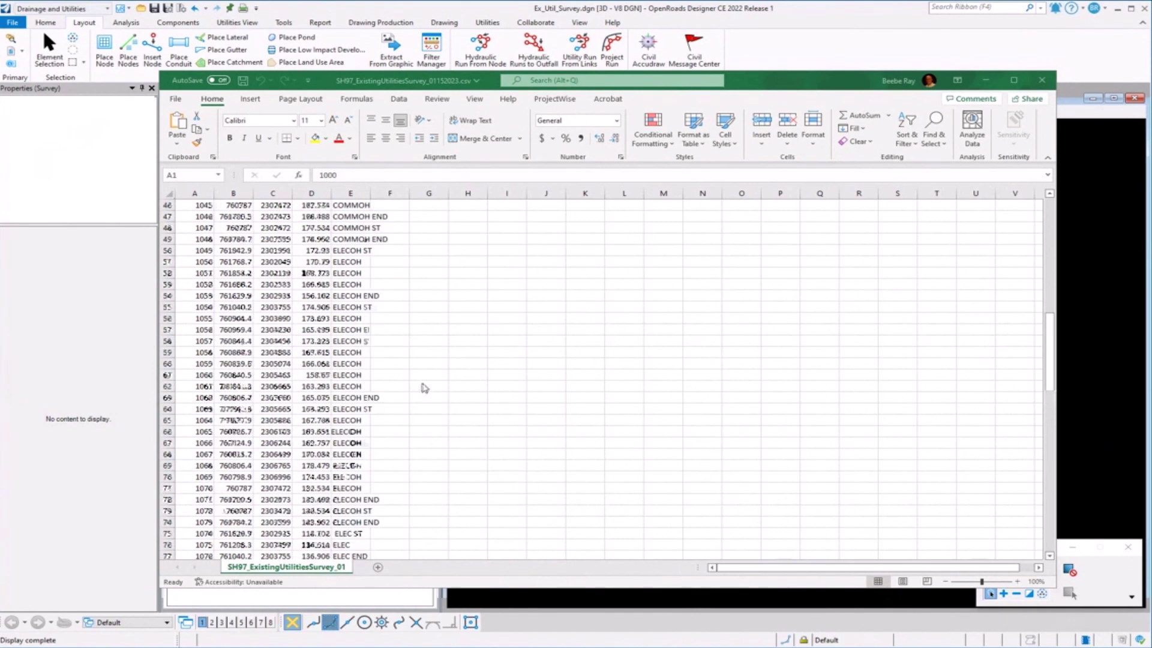
pyautogui.scroll(10, 423, 388)
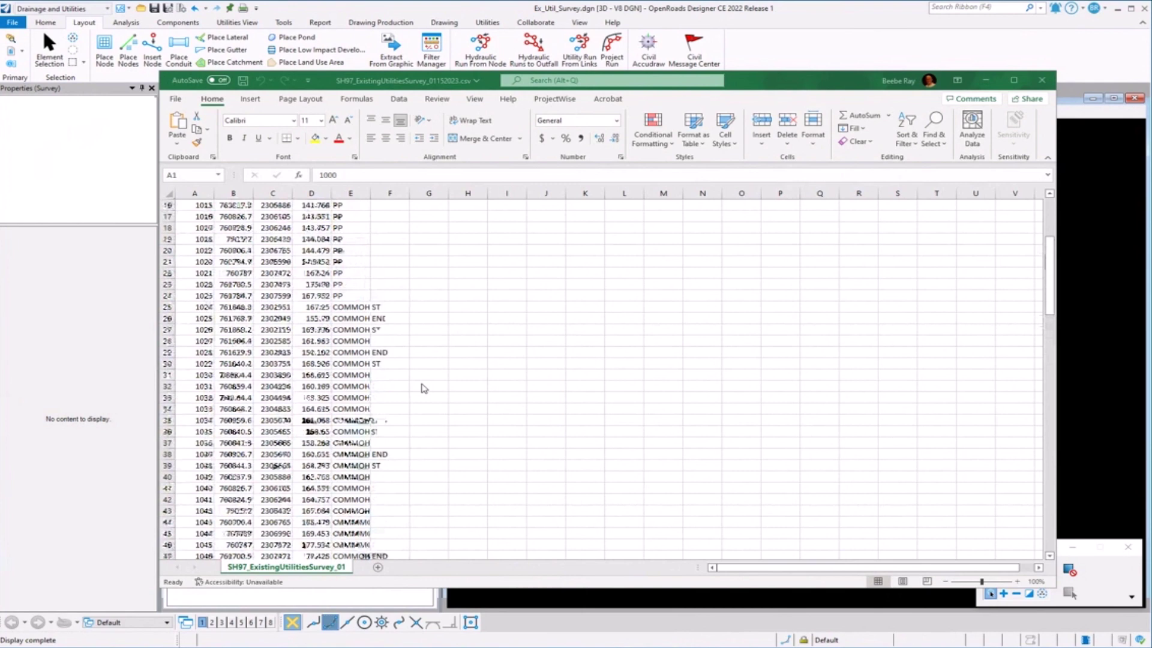
pyautogui.scroll(-3, 424, 388)
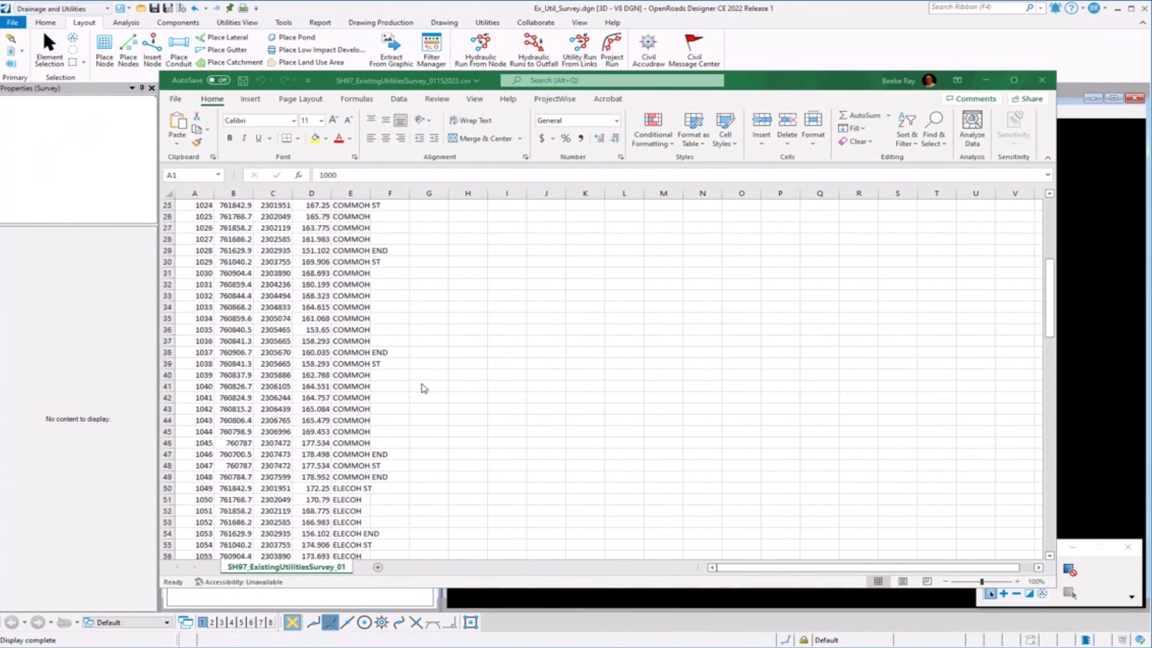
pyautogui.scroll(-10, 424, 388)
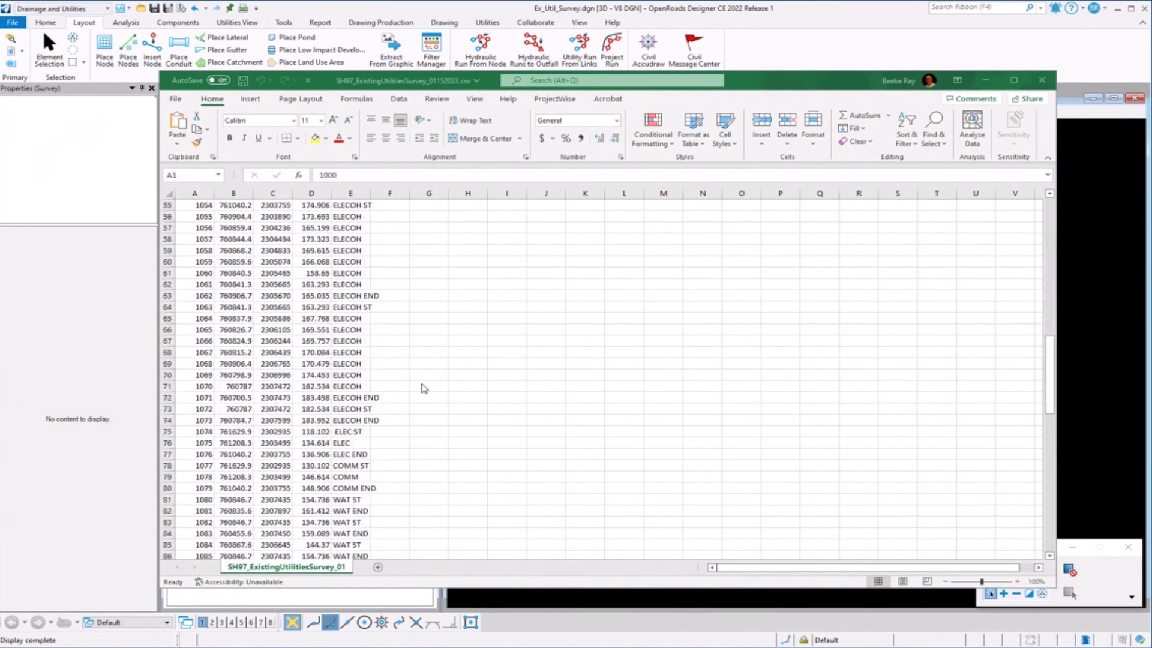
pyautogui.scroll(-8, 424, 388)
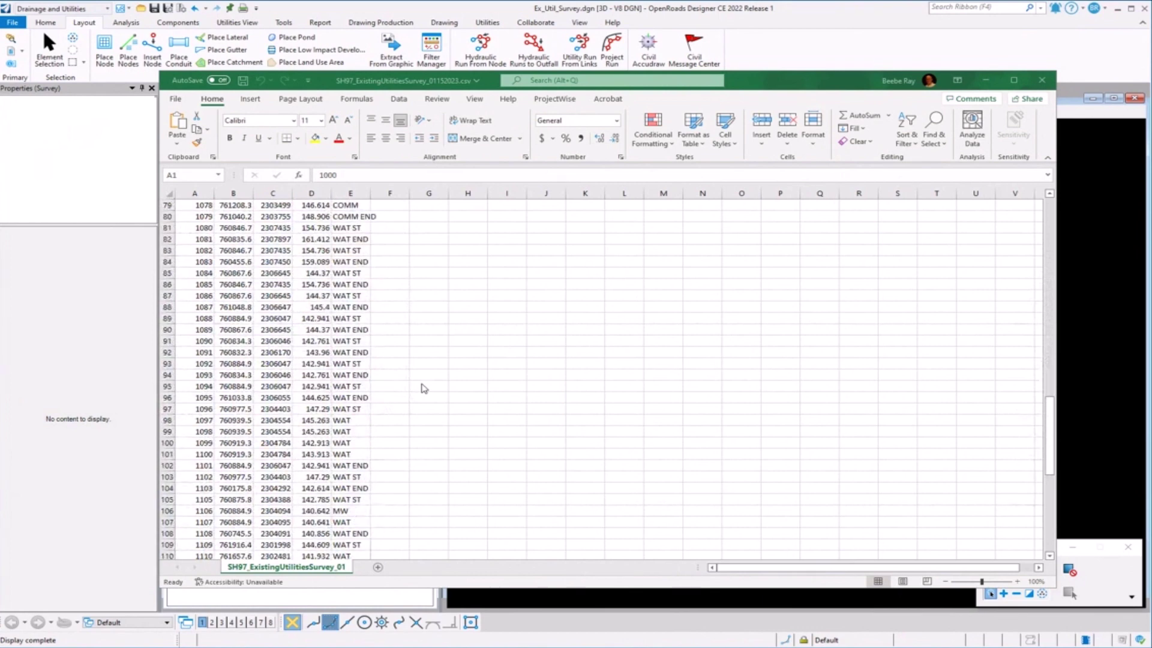
pyautogui.scroll(-6, 424, 388)
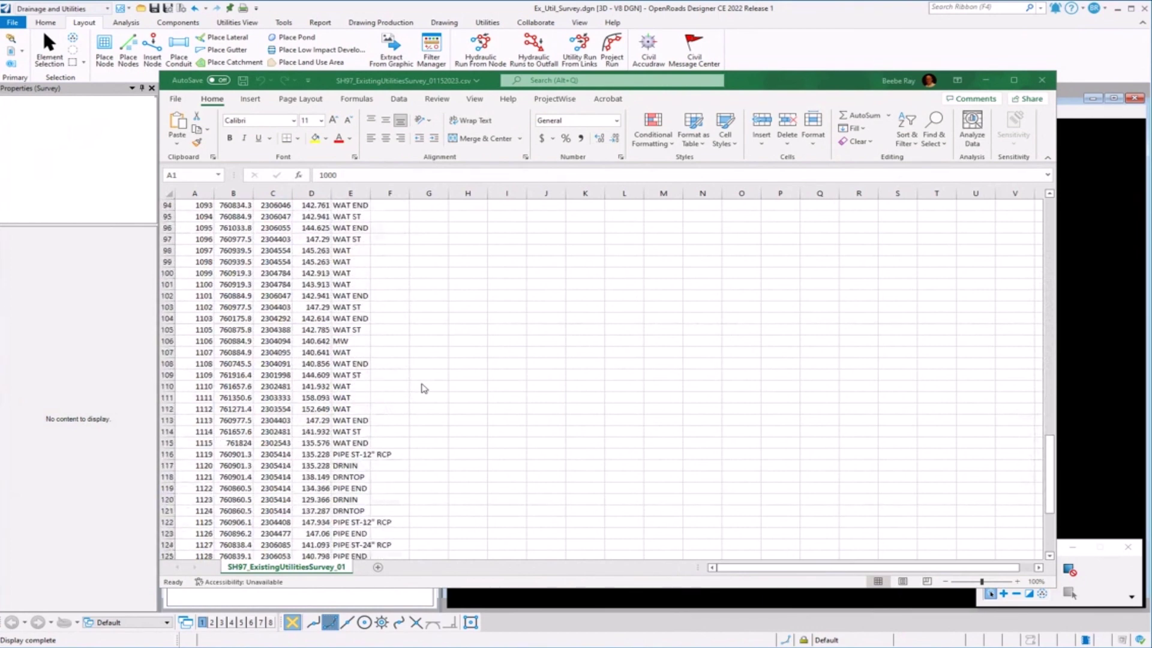
pyautogui.scroll(-1, 424, 388)
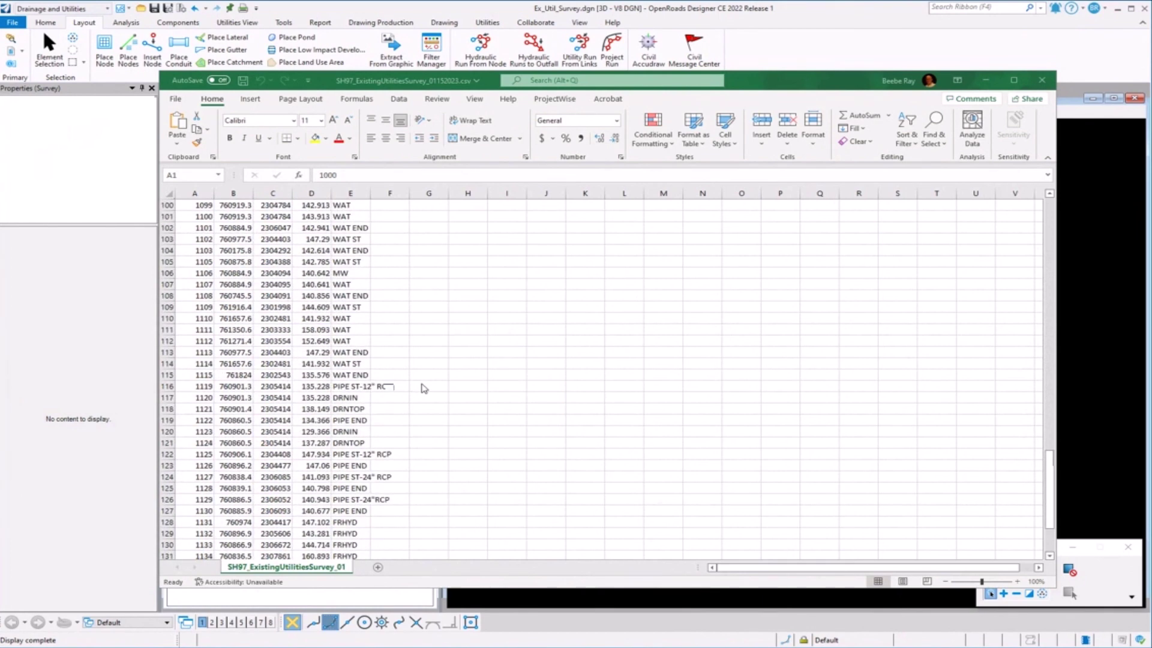
pyautogui.scroll(-1, 424, 388)
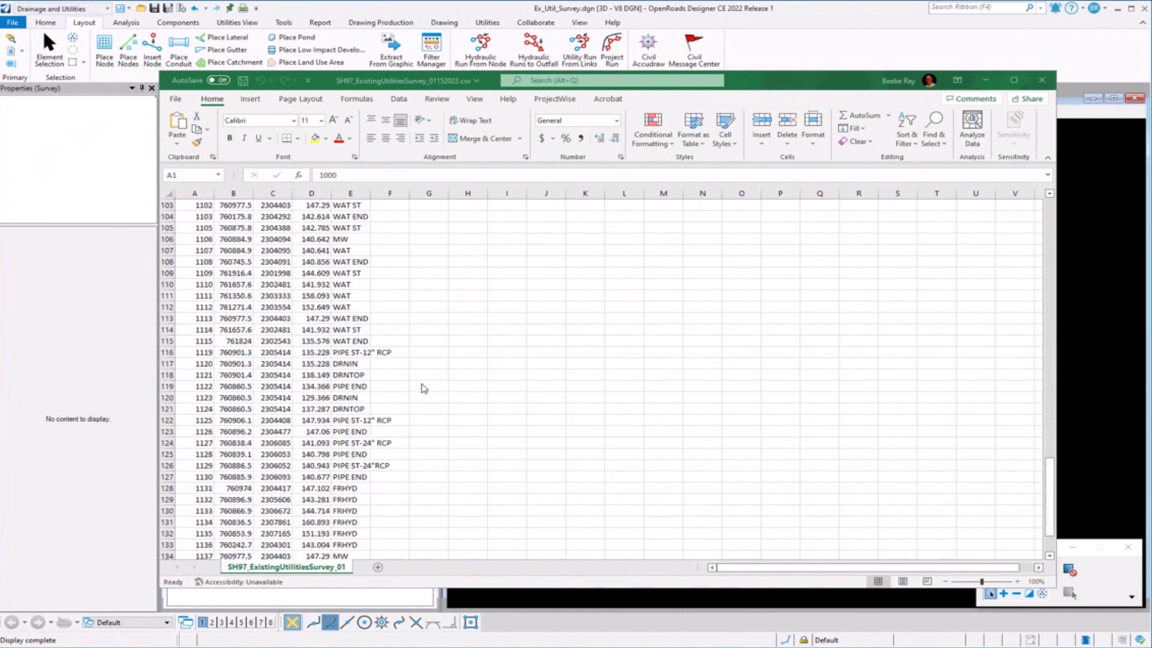
# Close Excel, create Field Book 1 under Field Books, and bring up its Import menu
pyautogui.click(1042, 80)
pyautogui.rightClick(247, 287)
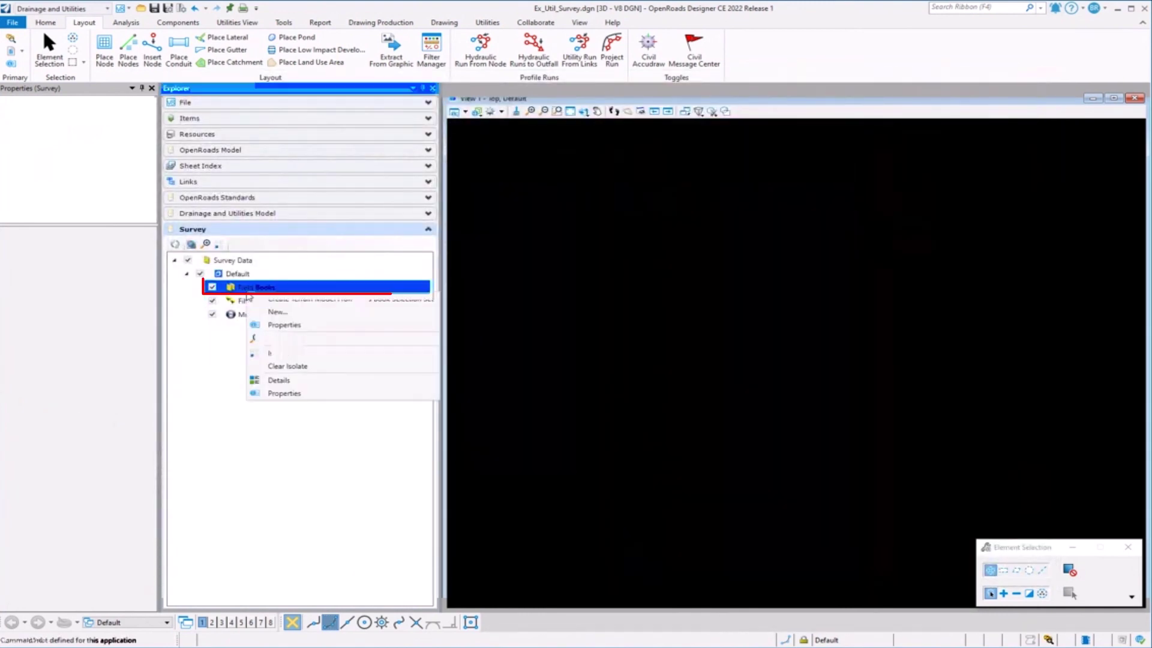
pyautogui.click(274, 313)
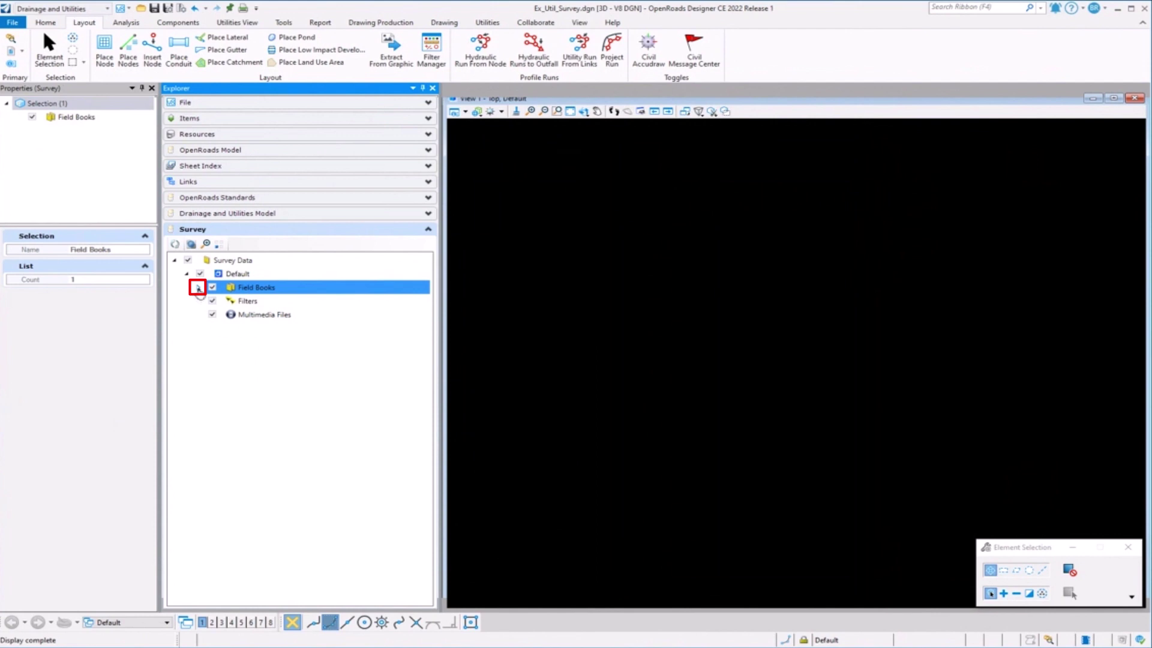
pyautogui.click(198, 288)
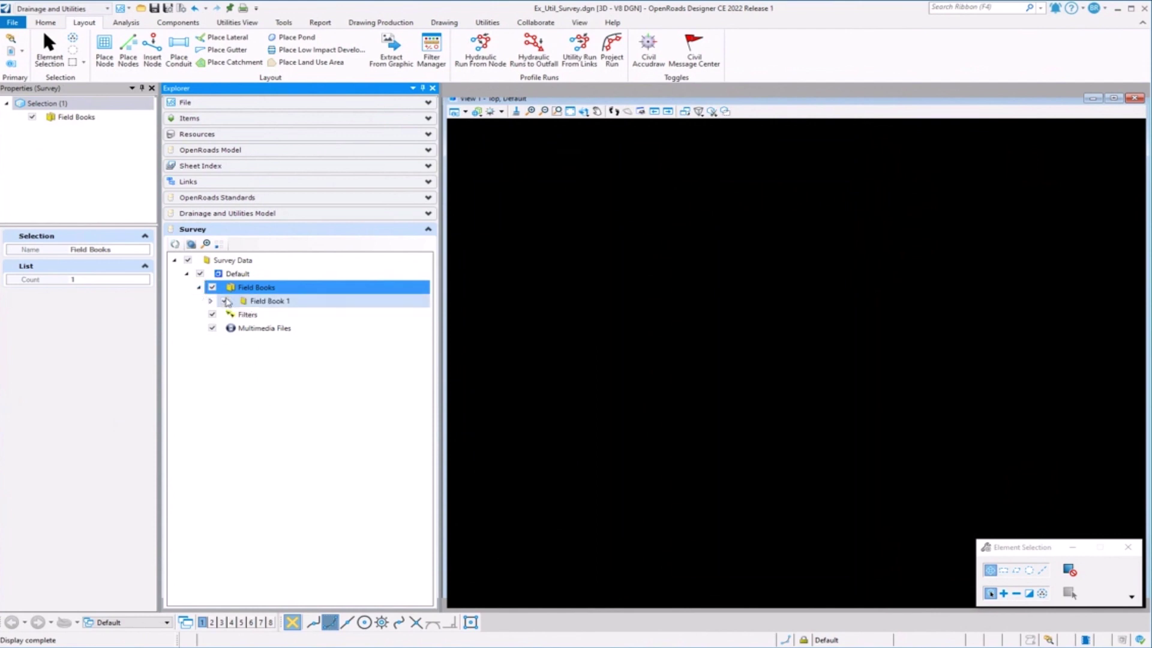
pyautogui.rightClick(269, 301)
pyautogui.moveTo(360, 361)
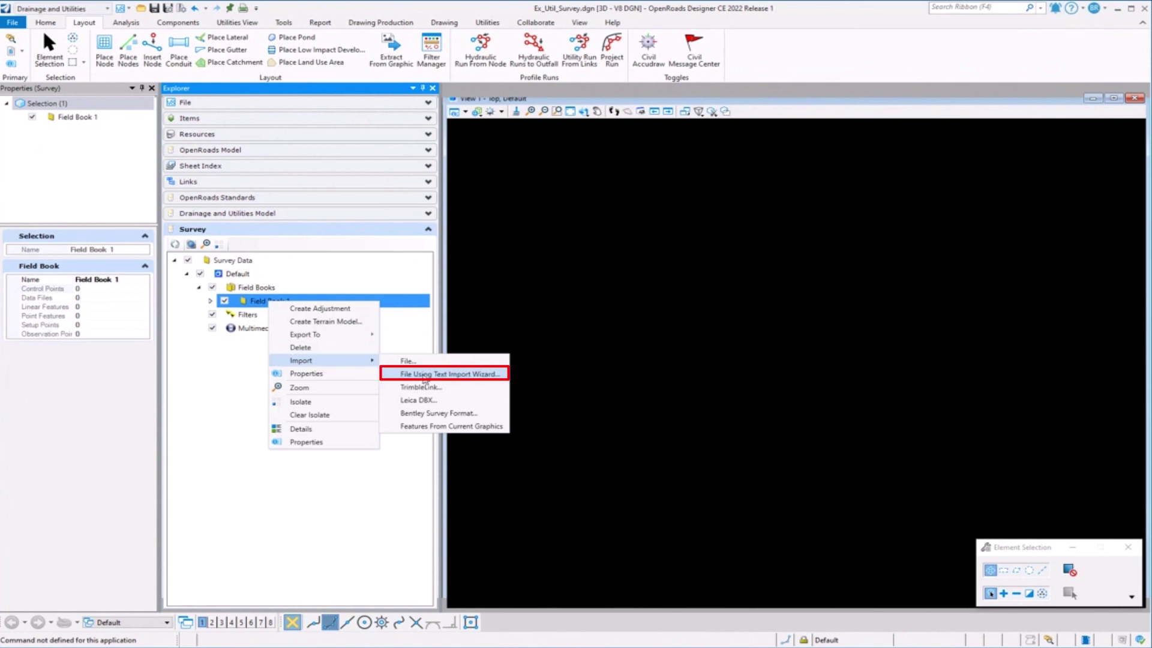
# Import SH97_ExistingUtilitiesSurvey_01152023.csv into Field Book 1 using the ASCII-Comma-PtNumNEZCode.tiw format
pyautogui.click(424, 375)
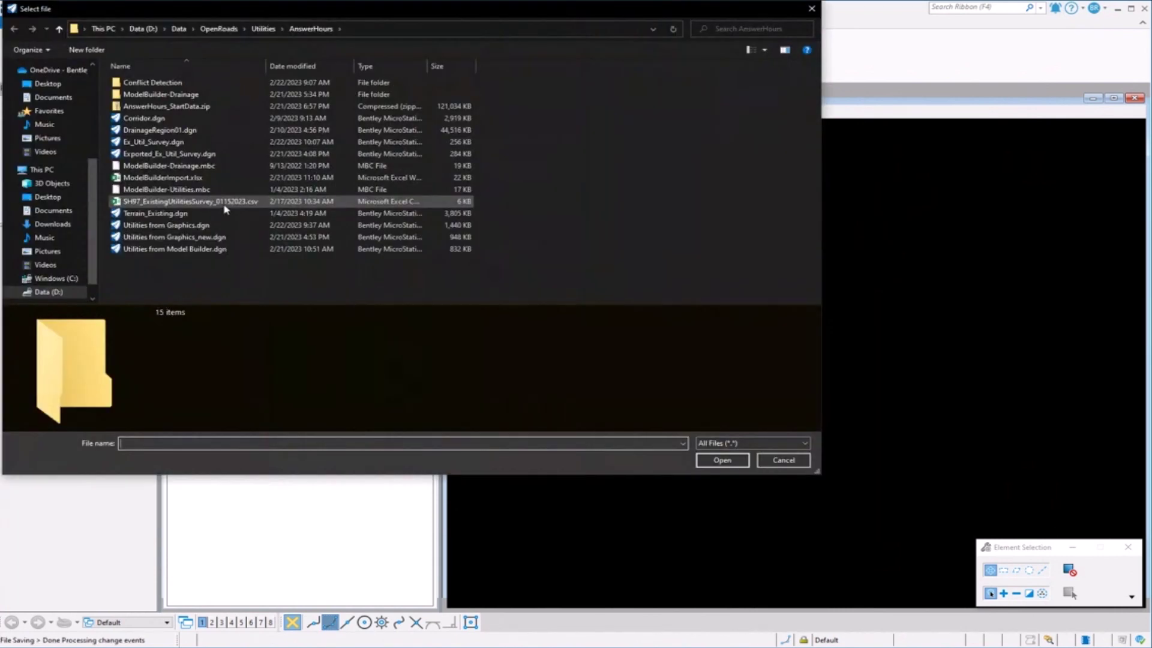
pyautogui.click(225, 203)
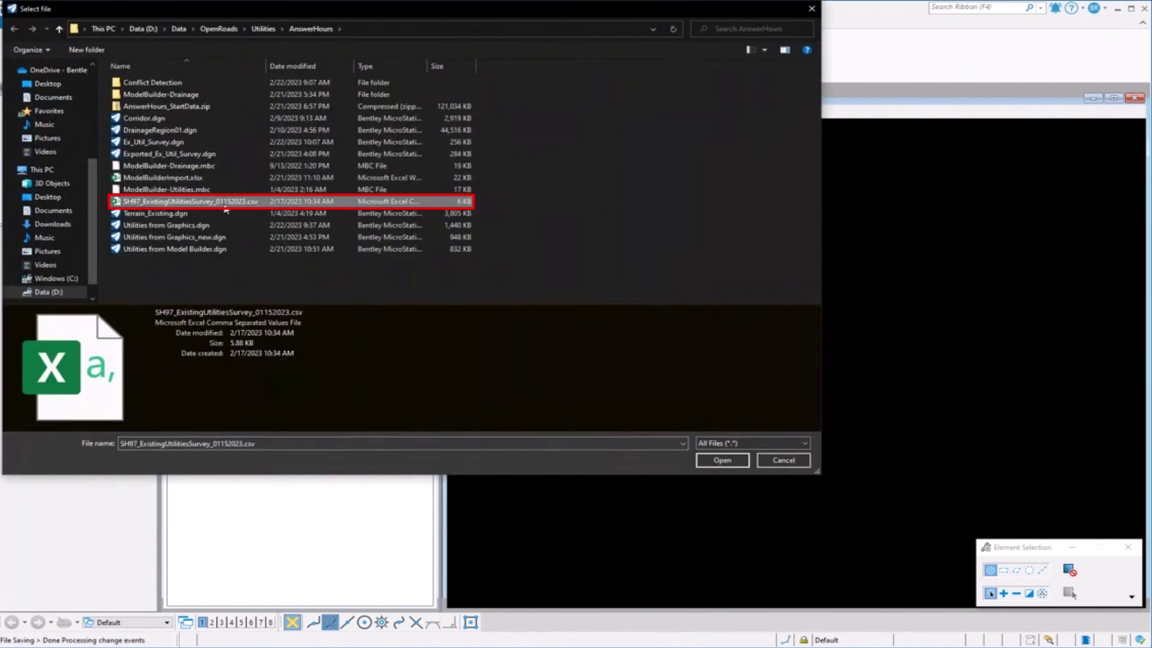
pyautogui.click(722, 460)
pyautogui.click(526, 230)
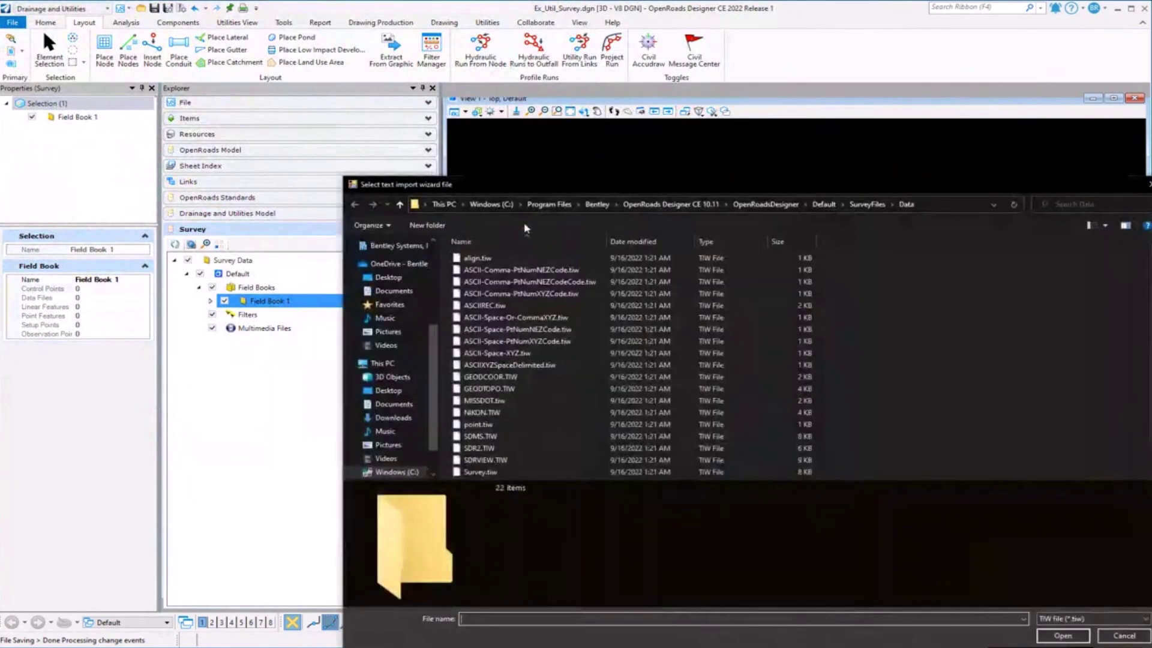
pyautogui.click(529, 271)
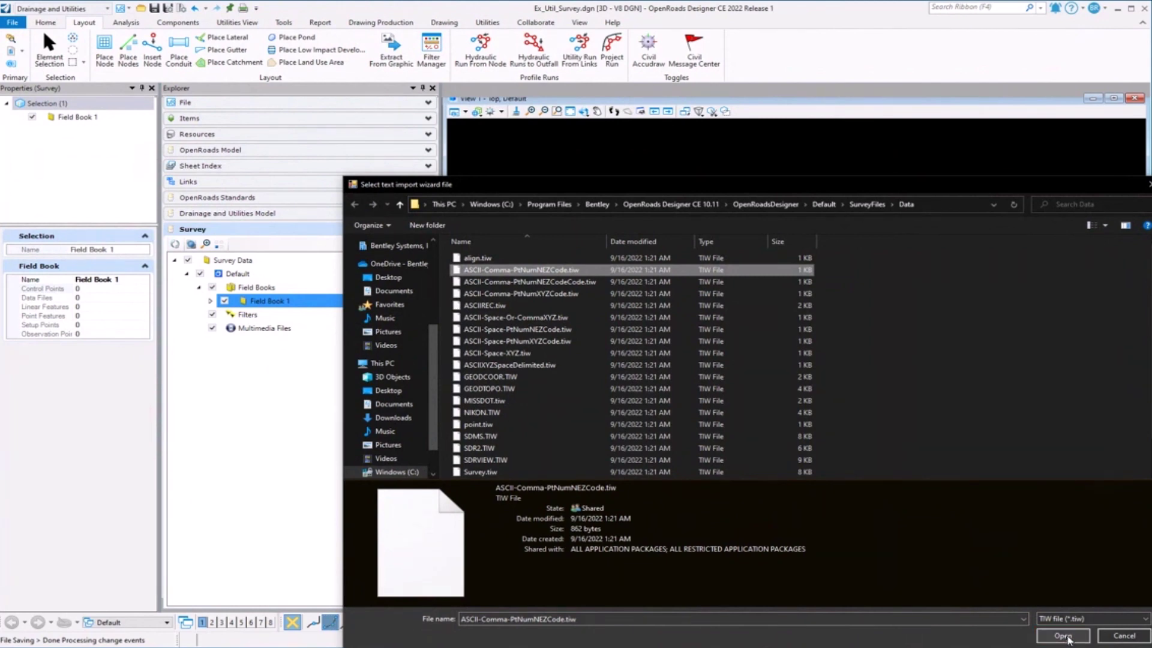
pyautogui.click(1066, 638)
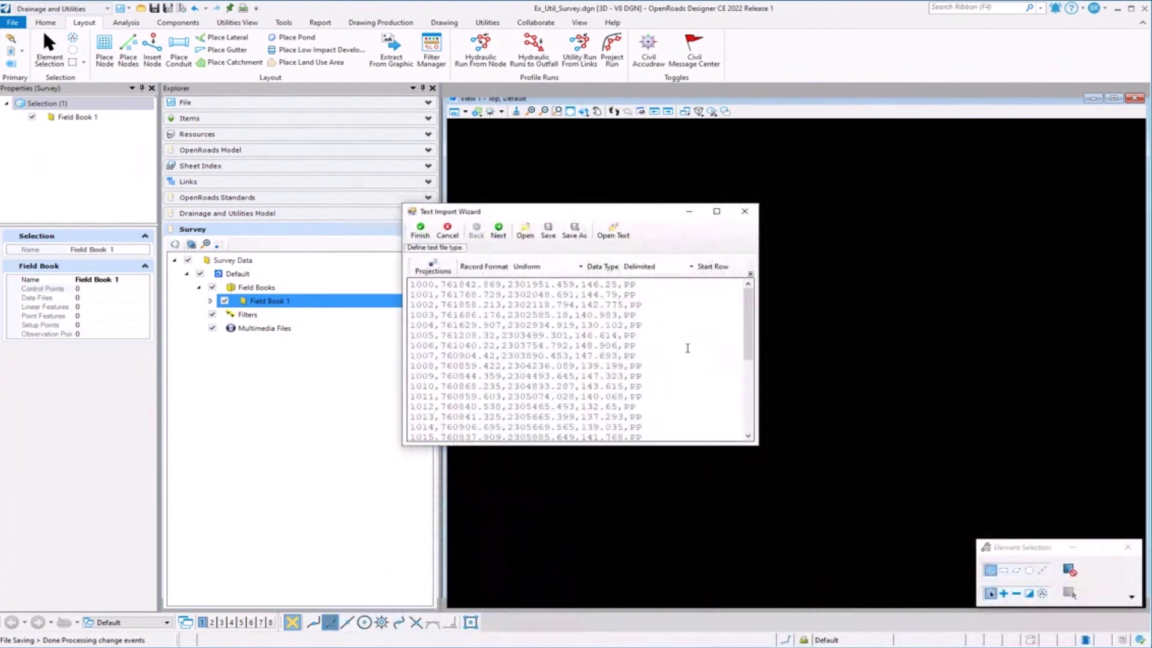
pyautogui.click(420, 231)
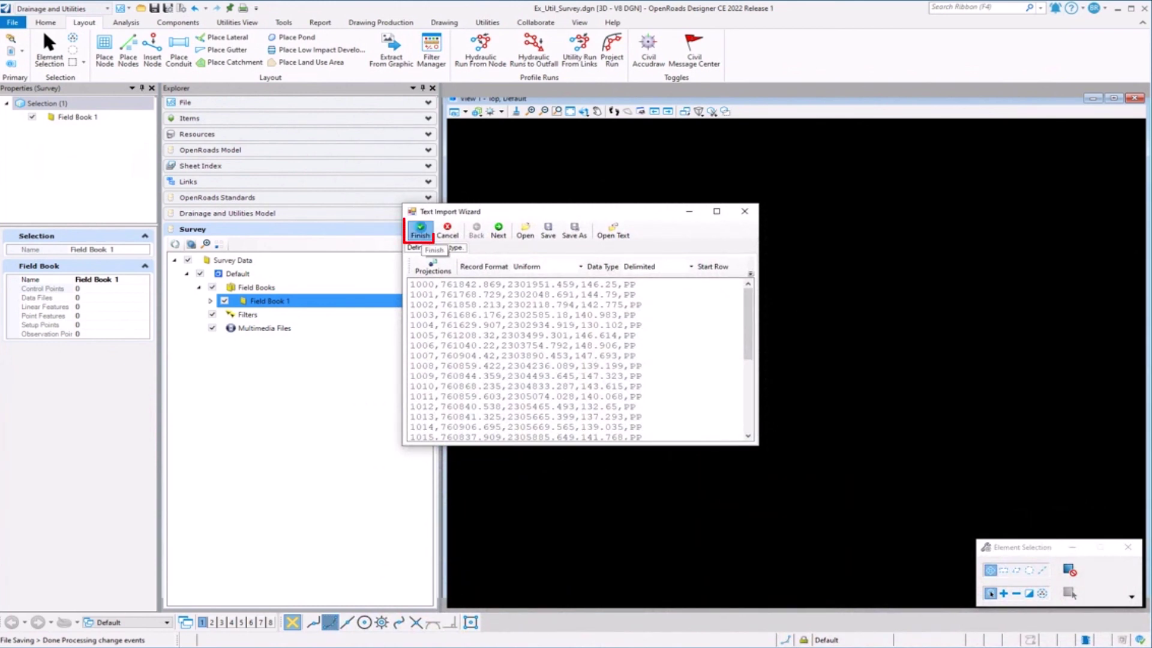
# Decline saving the import format, then inspect the WAT 8 water line and PIPE 1 drainage pipe
pyautogui.click(641, 371)
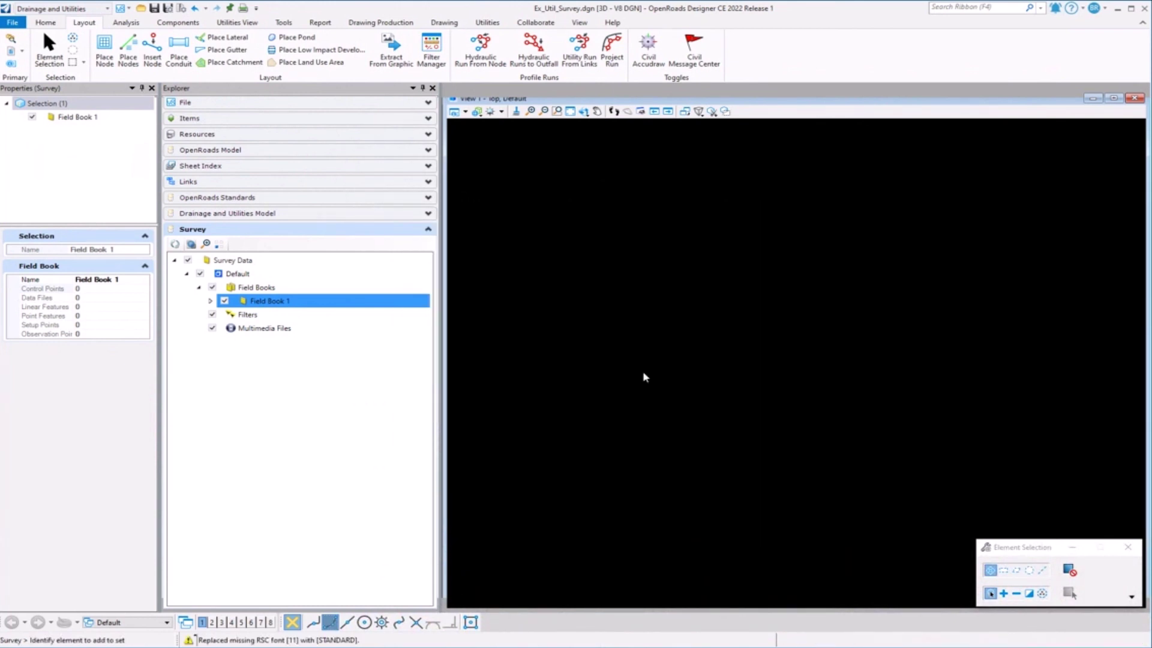
pyautogui.scroll(2, 752, 405)
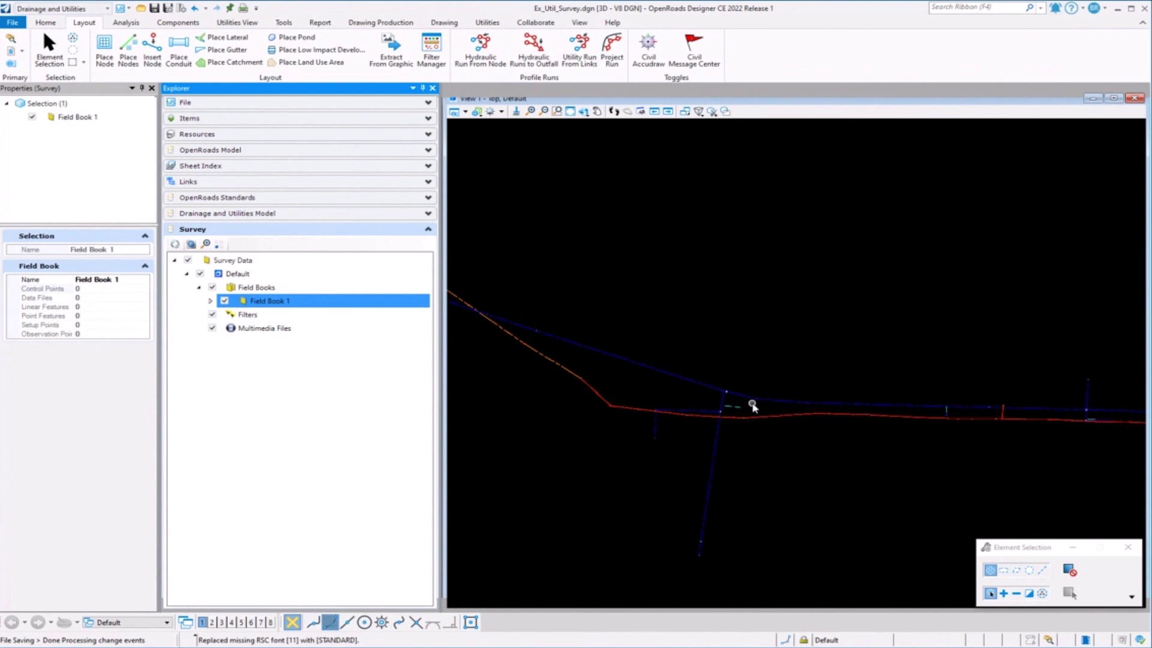
pyautogui.scroll(2, 751, 405)
pyautogui.moveTo(716, 382)
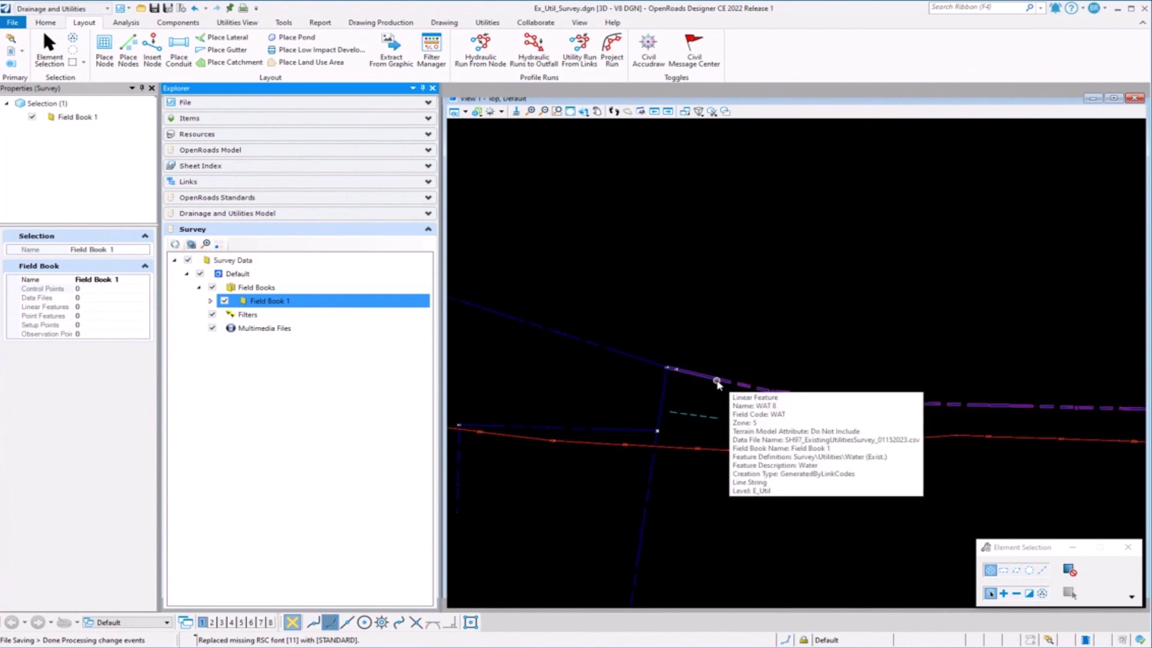
pyautogui.click(717, 382)
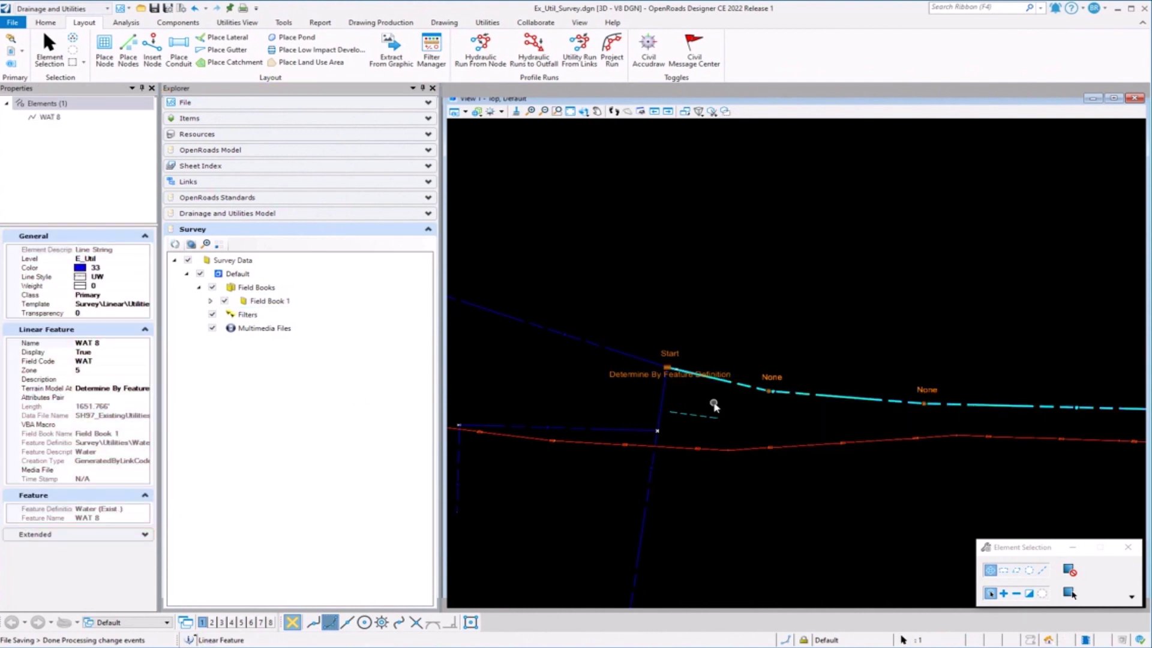
pyautogui.click(688, 416)
# Zoom in and inspect fire hydrant point 1131, coded FRHYD at 147.102' elevation
pyautogui.scroll(1, 681, 371)
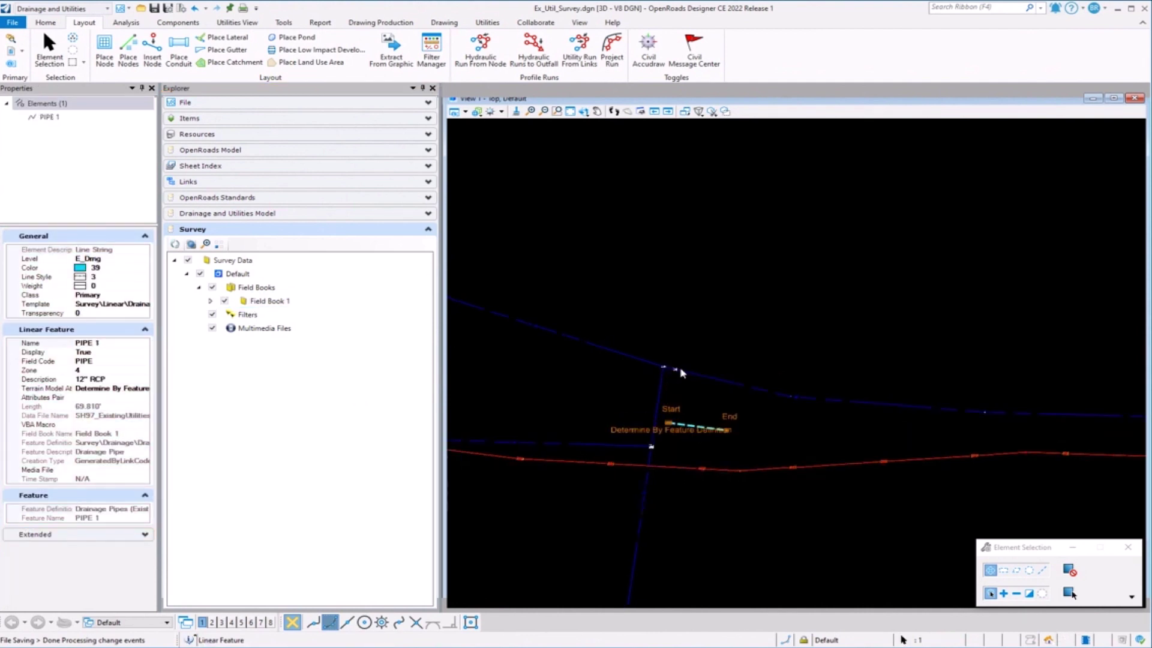
pyautogui.scroll(2, 681, 371)
pyautogui.click(663, 363)
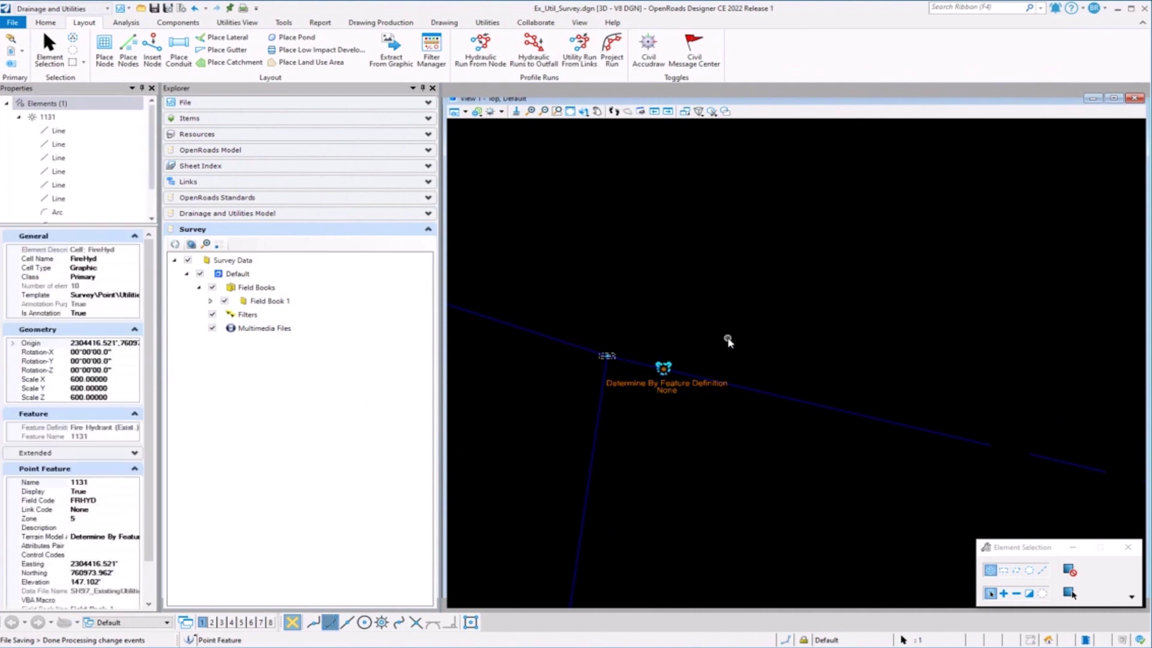
pyautogui.scroll(-4, 727, 339)
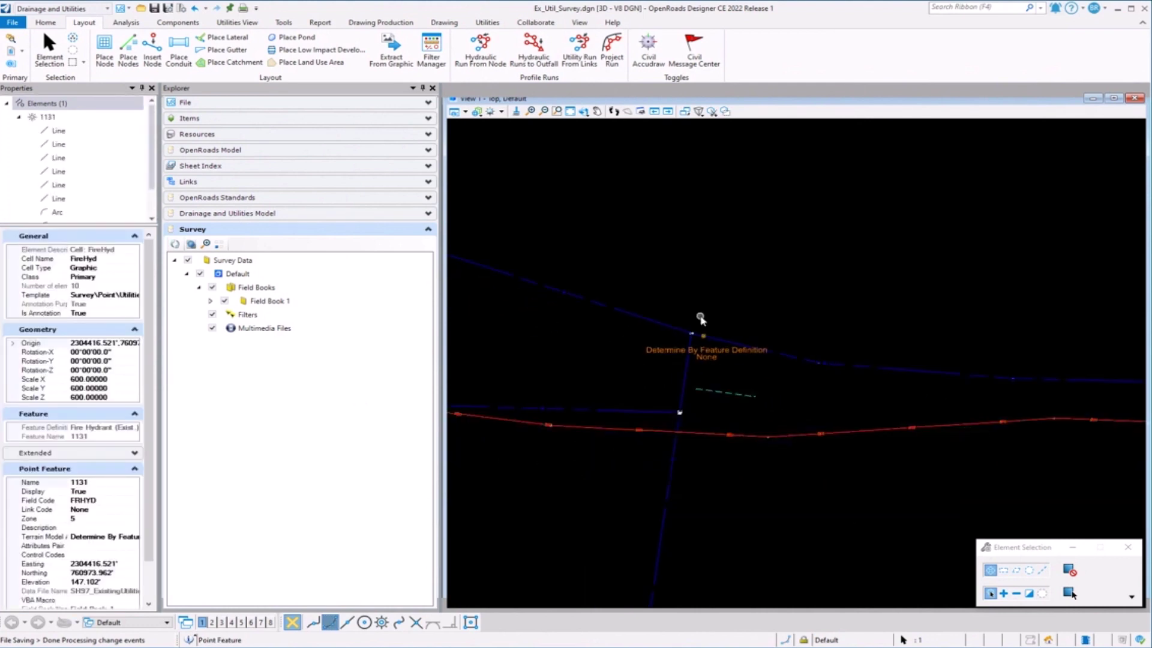
pyautogui.scroll(5, 909, 362)
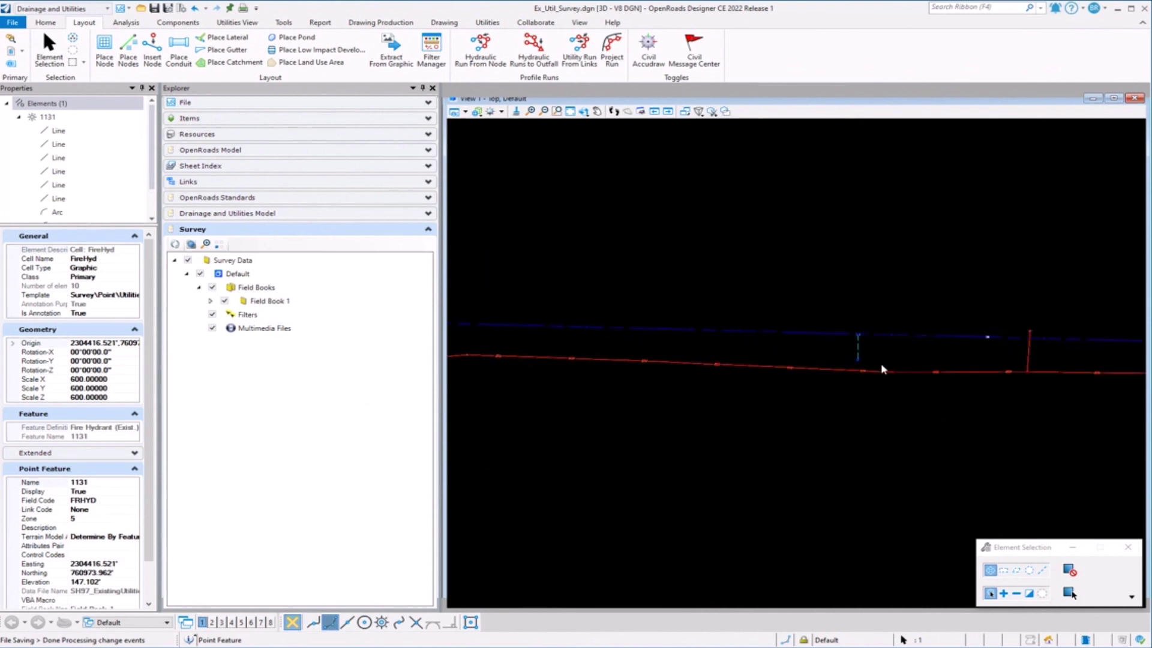
pyautogui.scroll(3, 858, 363)
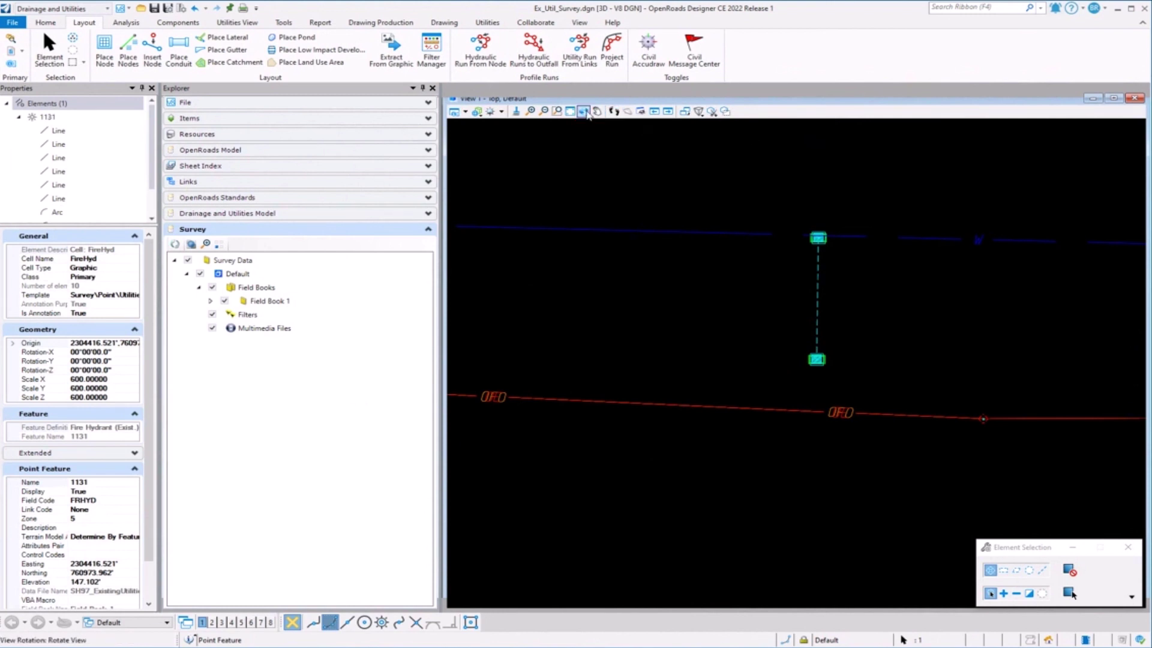
# Rotate the view to an oblique 3D angle showing pipes and hydrants at elevation, then resume element selection
pyautogui.click(584, 111)
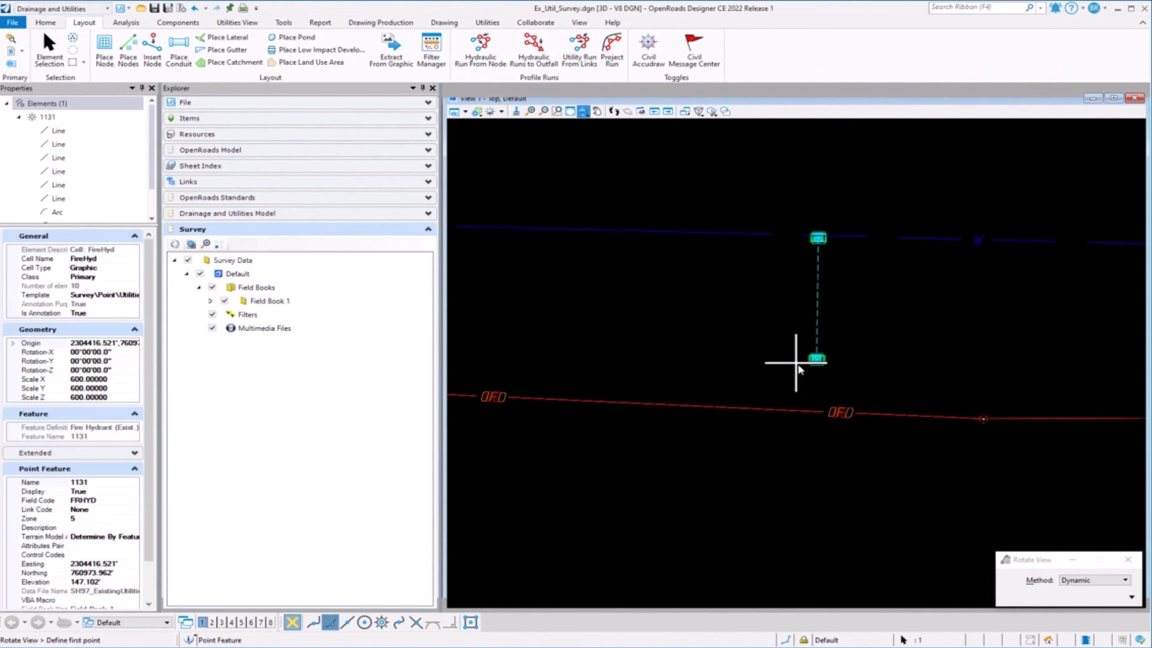
pyautogui.click(890, 375)
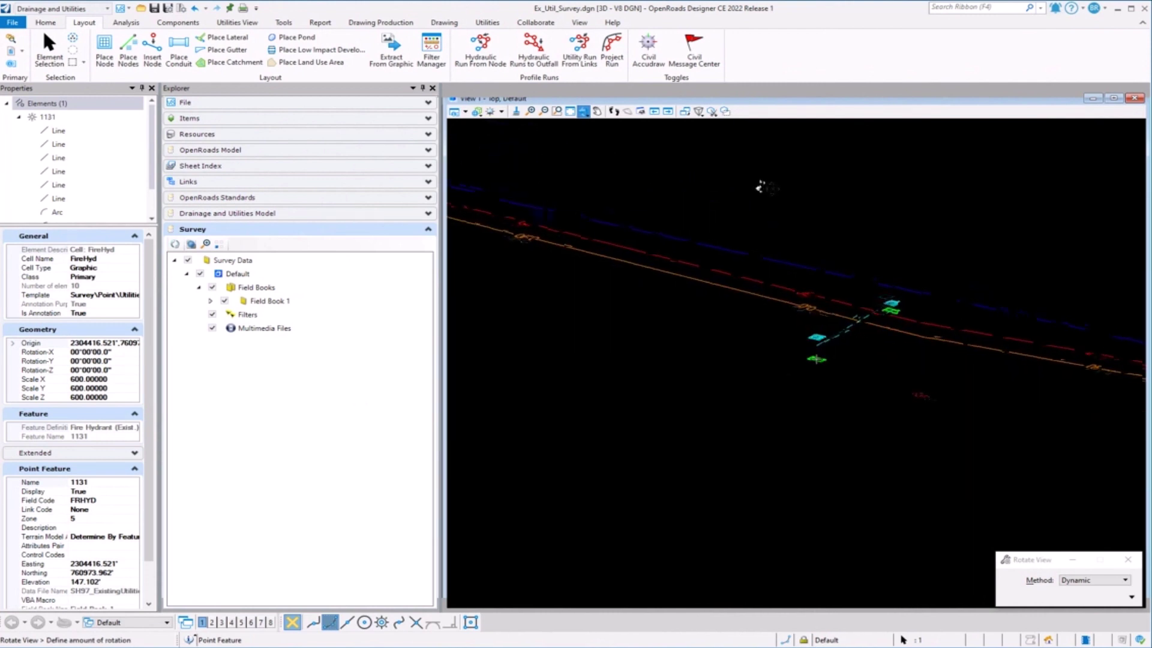
pyautogui.click(816, 360)
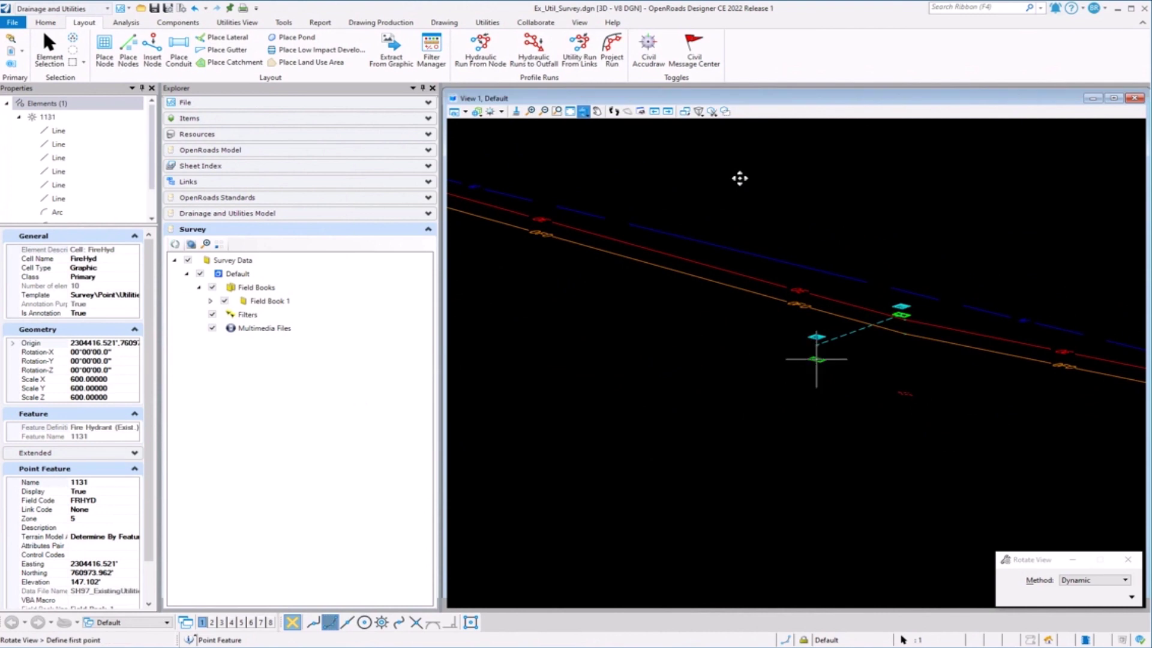
pyautogui.rightClick(739, 178)
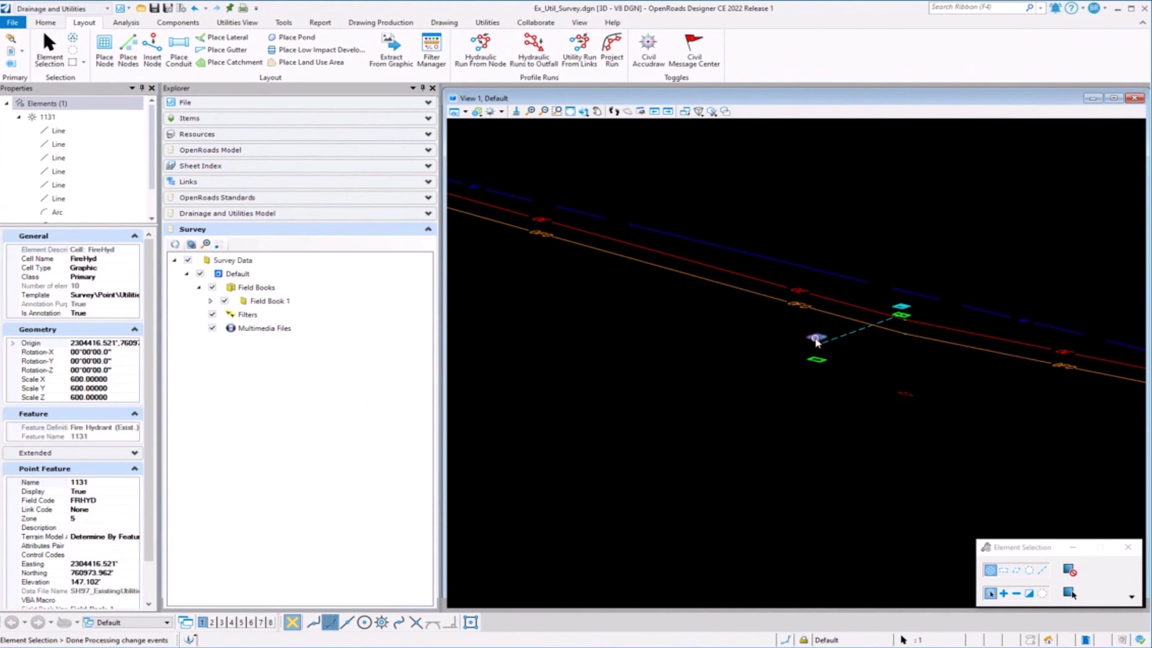
pyautogui.moveTo(816, 340)
pyautogui.moveTo(815, 361)
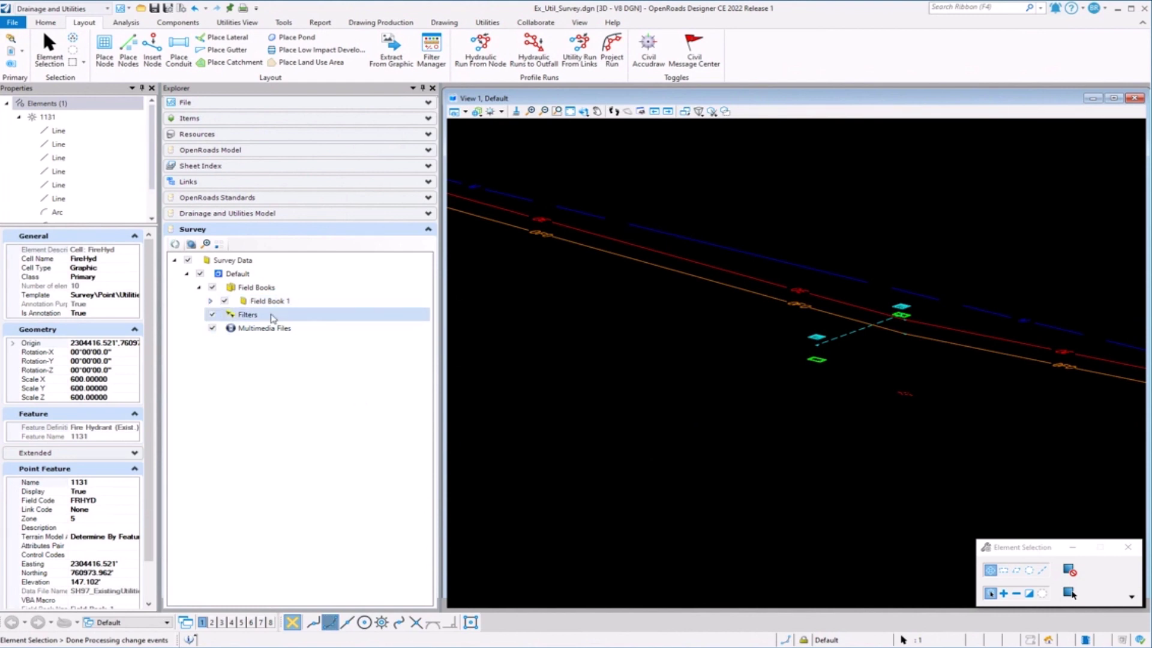
# Expand Field Book 1 to list its 27 linear and 139 point features, then cancel an Export To DGN Graphics
pyautogui.click(212, 301)
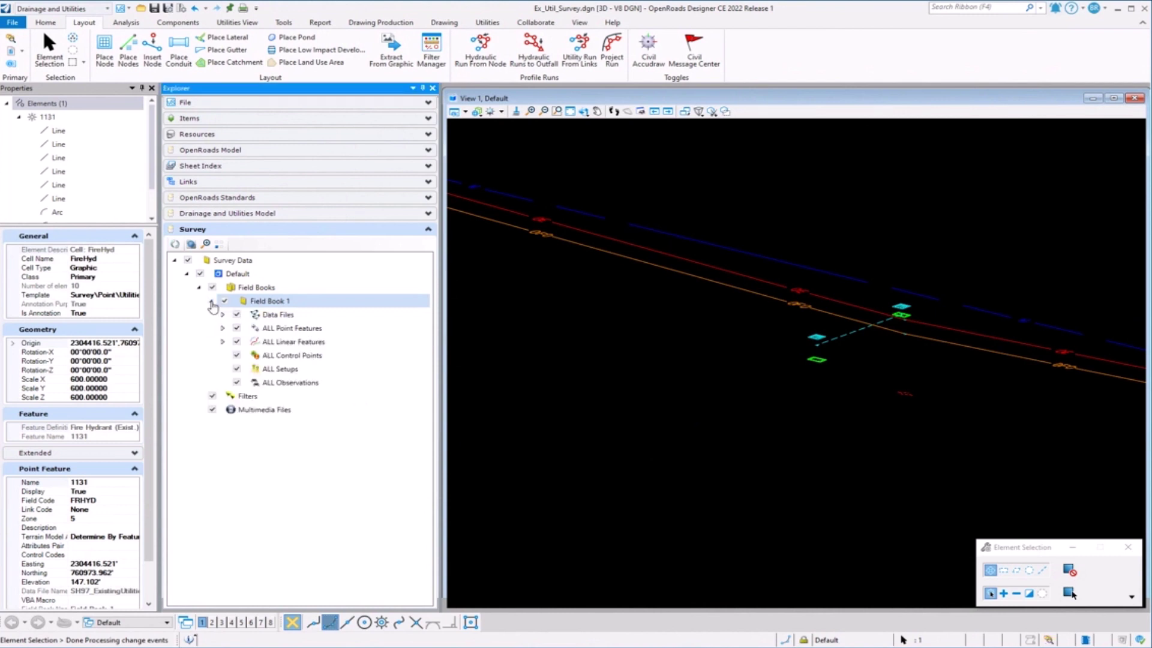
pyautogui.click(260, 291)
pyautogui.rightClick(264, 301)
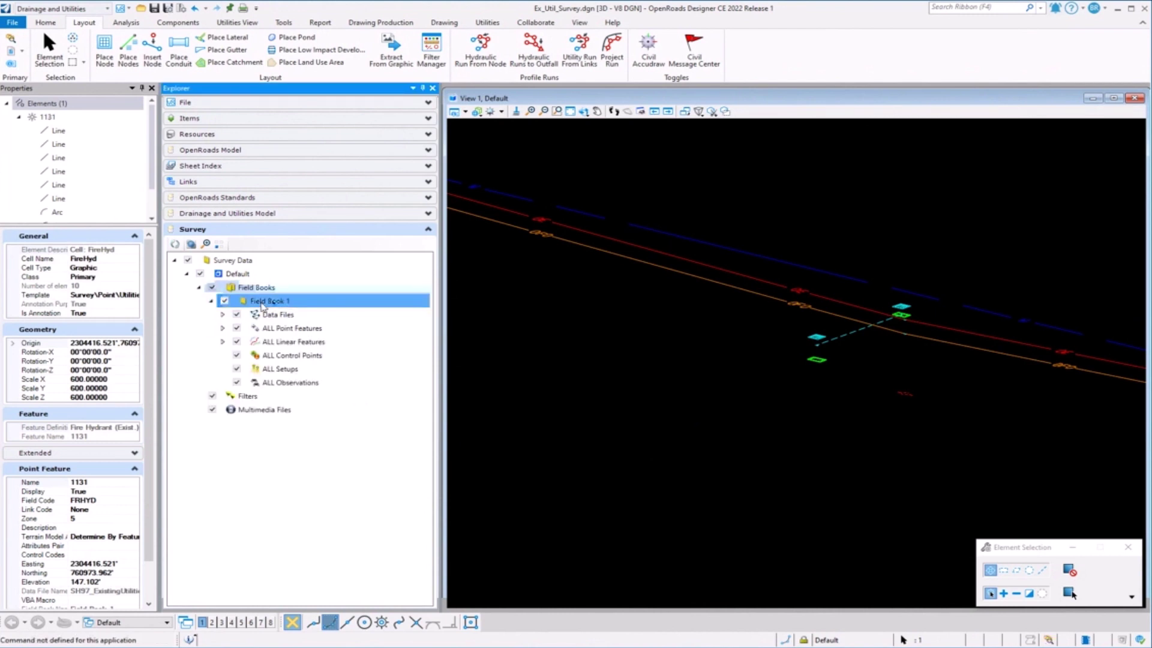
pyautogui.moveTo(344, 338)
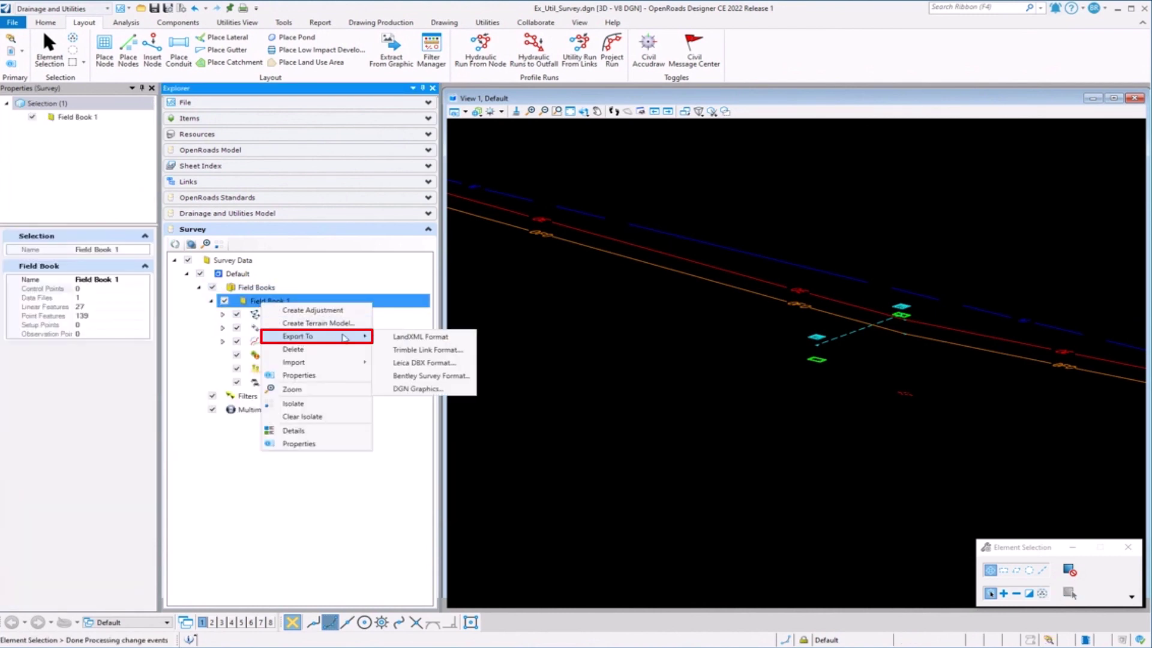
pyautogui.click(422, 389)
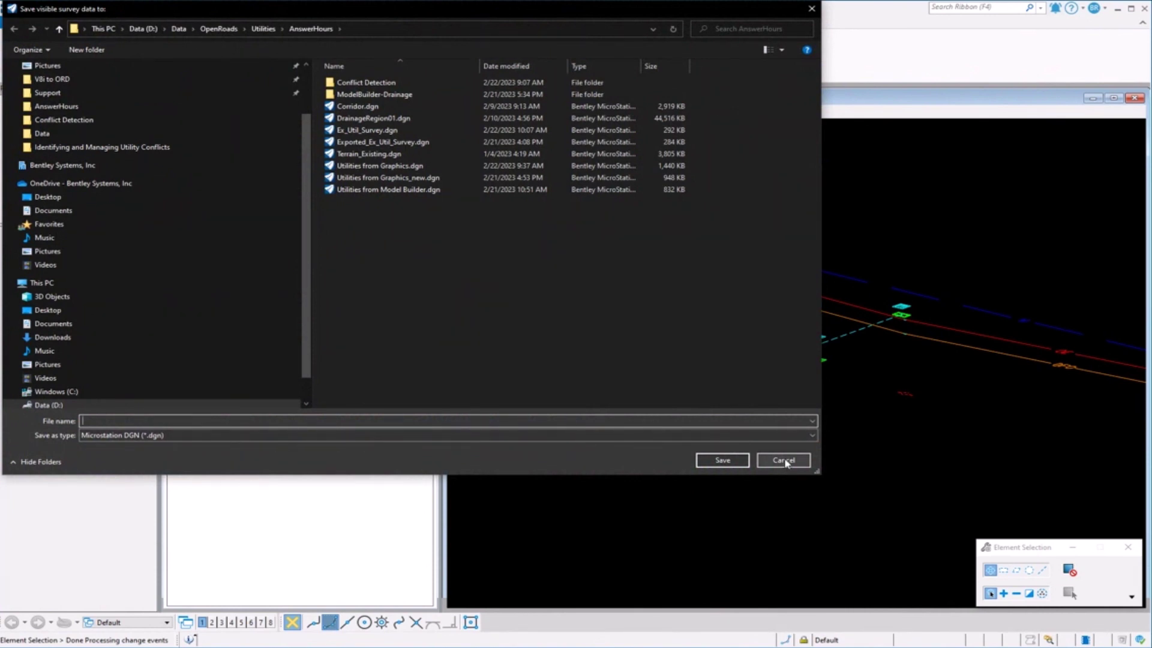
pyautogui.click(784, 460)
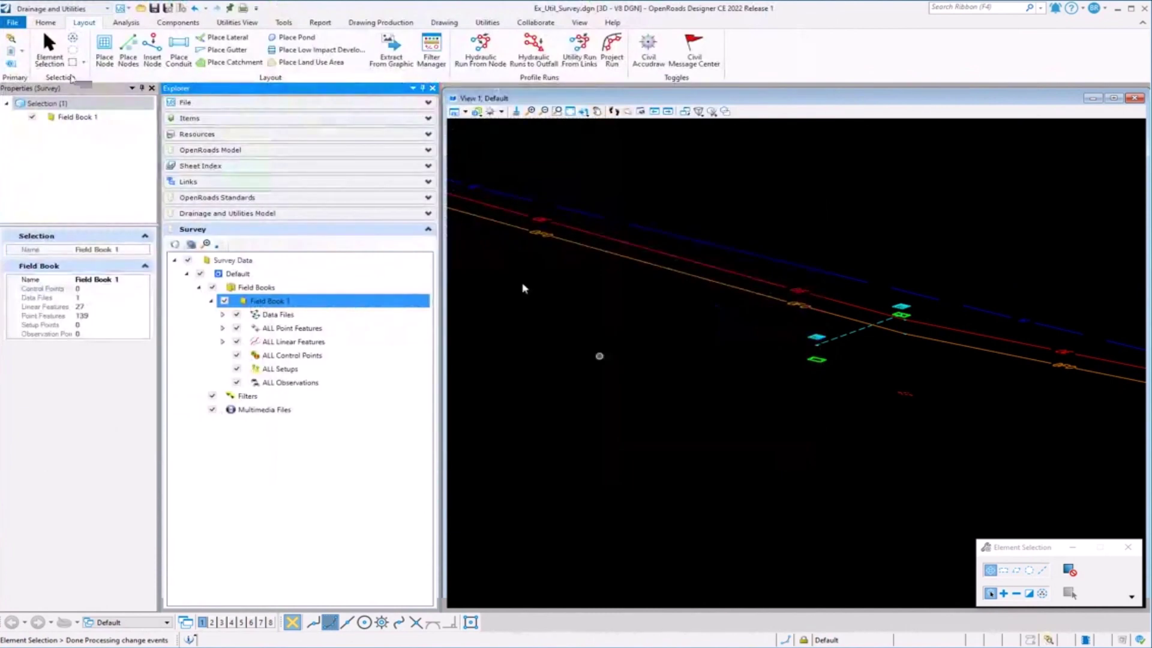